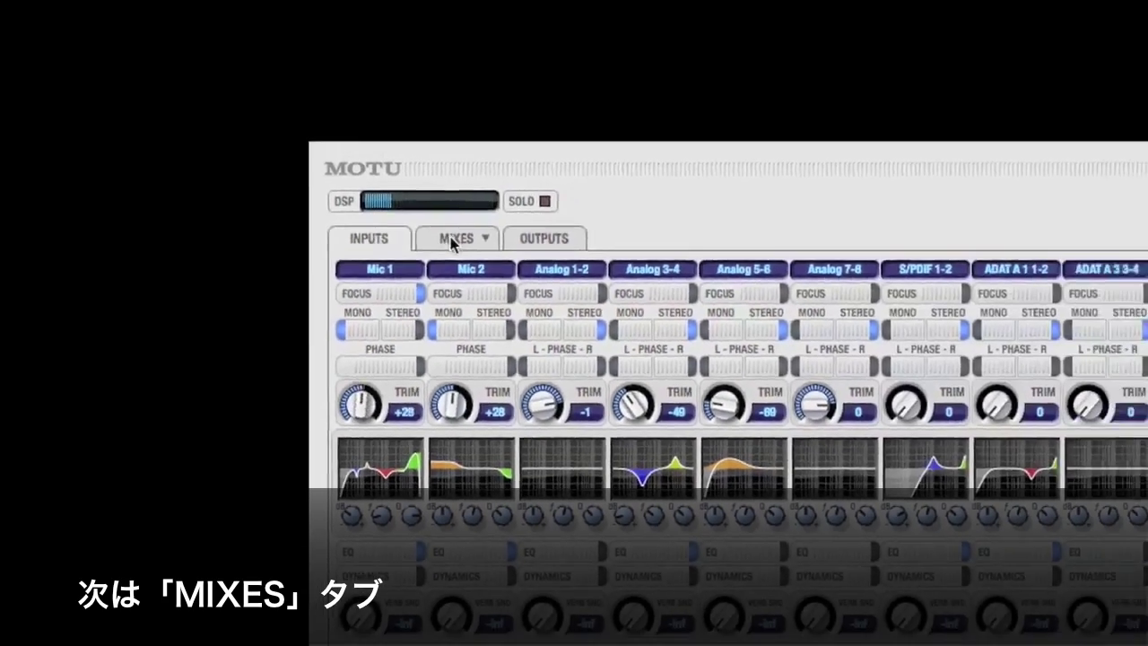
- Switch to the MIXES view to show the mixer faders, pan controls and meters
left_click(562, 124)
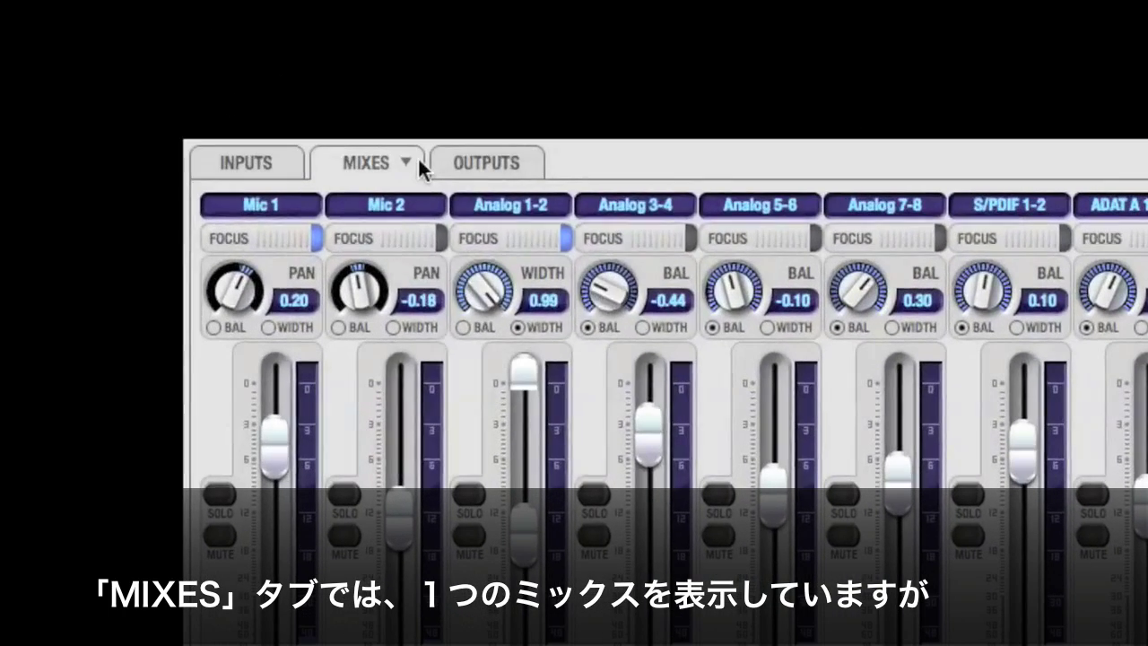
- Look over the available mixes list and the Main mix's output choices
left_click(350, 363)
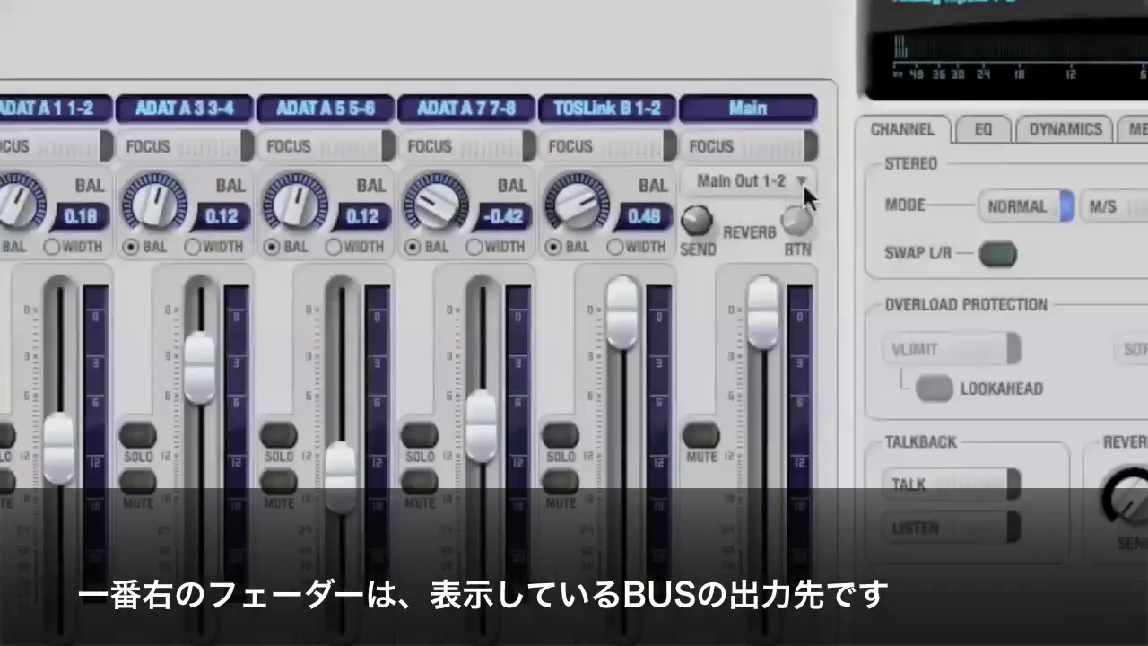
left_click(1022, 222)
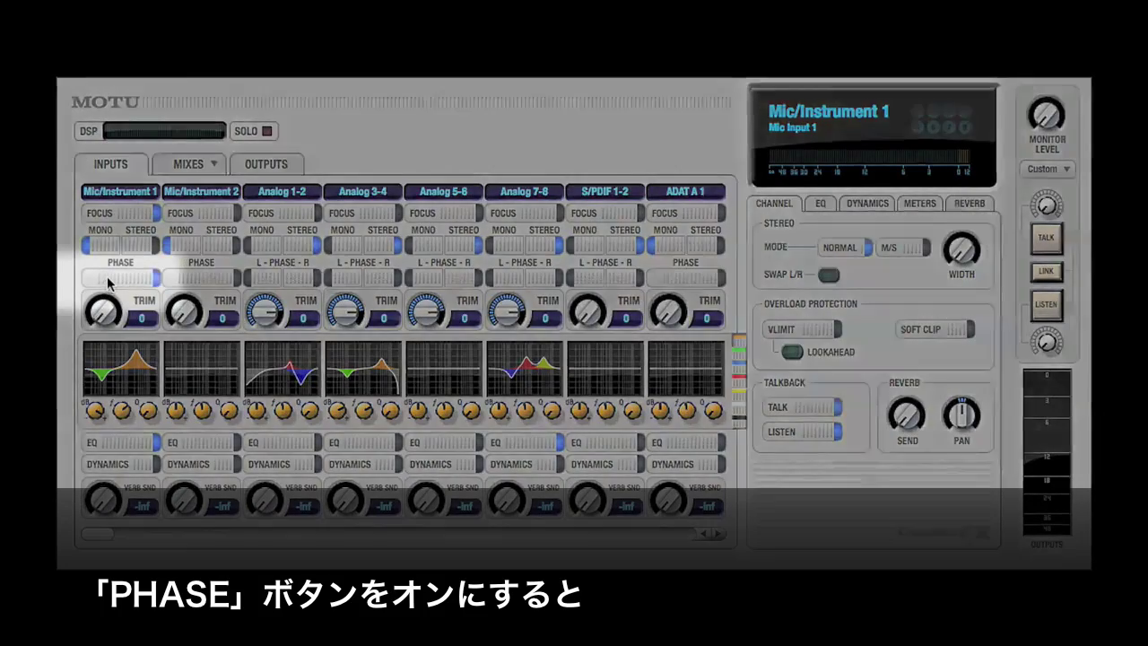
left_click(107, 276)
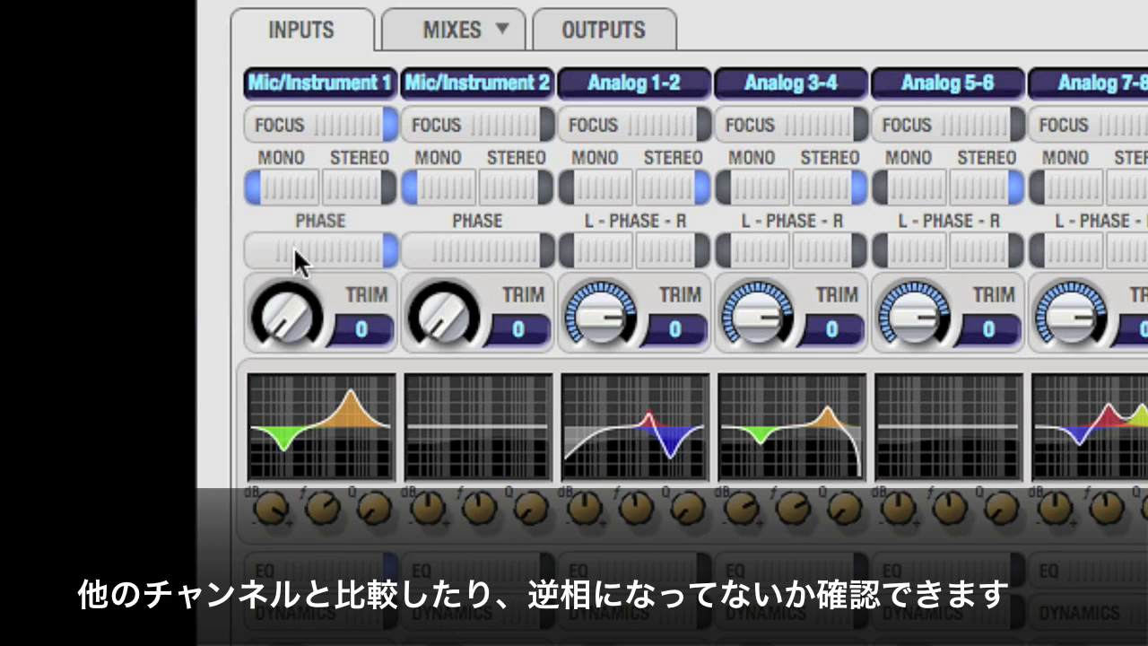
left_click(293, 246)
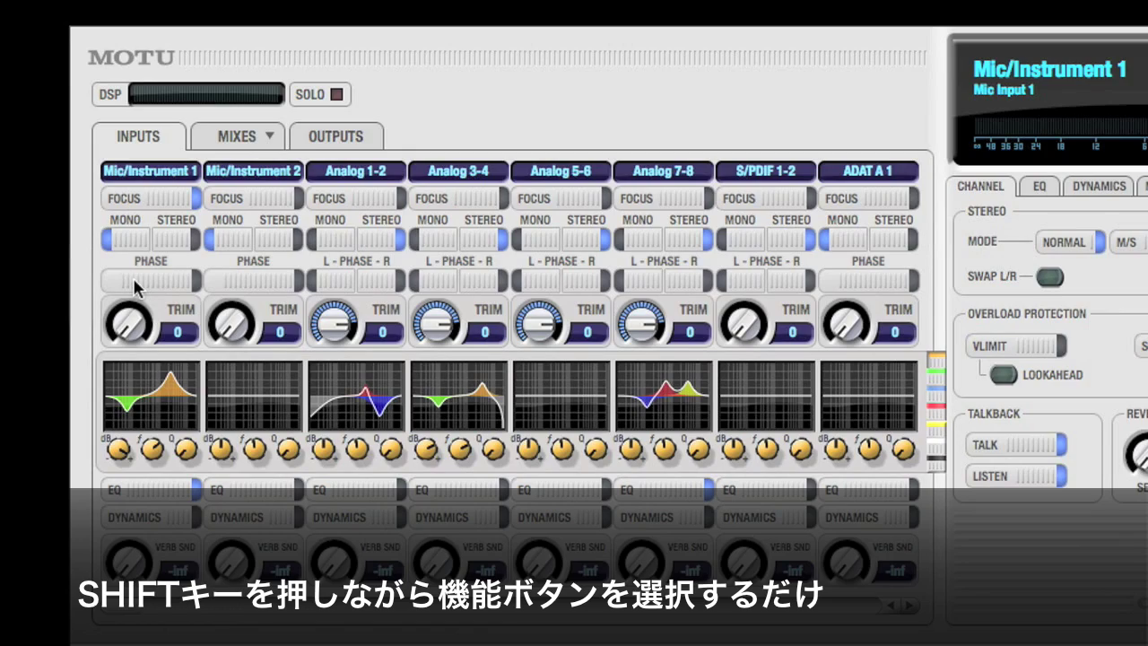
left_click(134, 286, "shift")
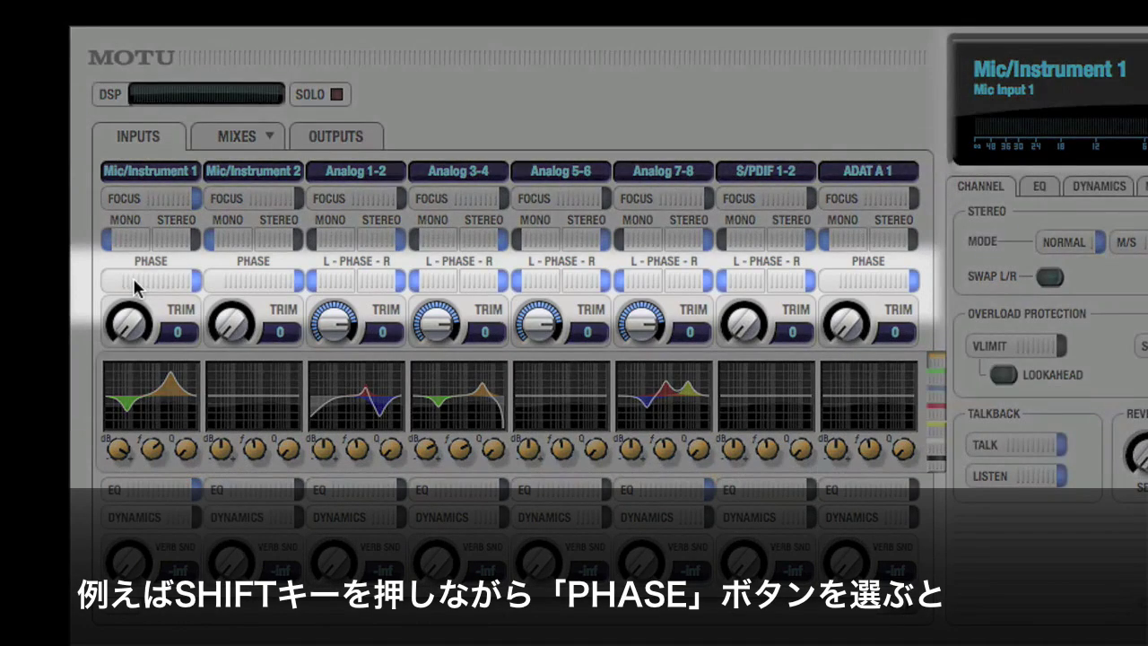
left_click(132, 277, "shift")
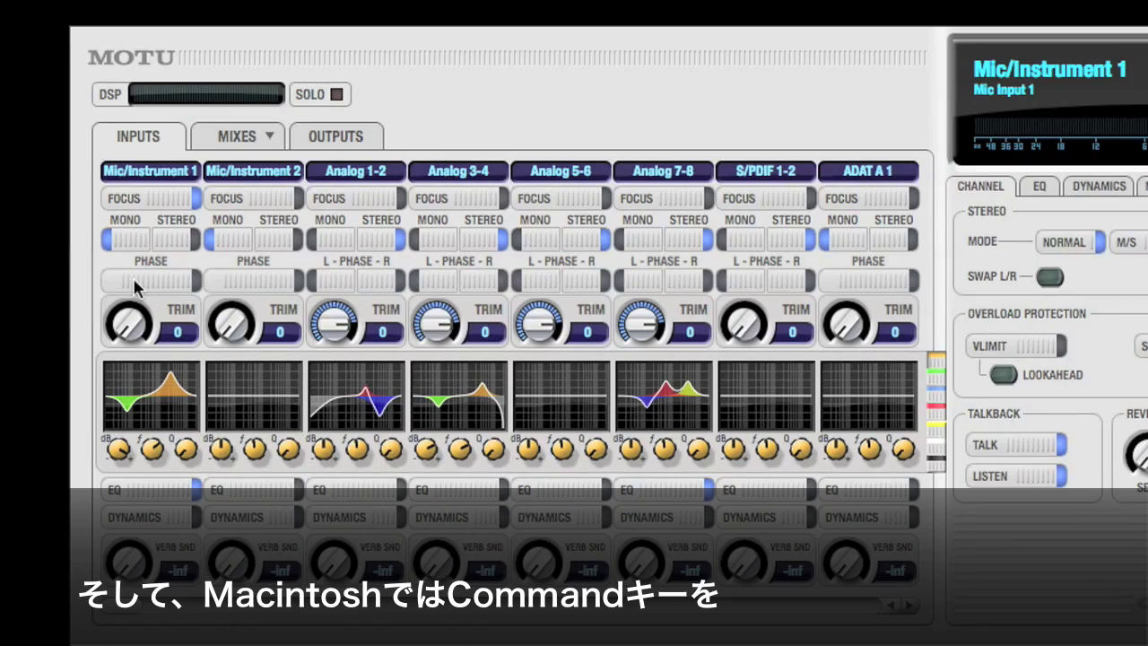
left_click(133, 278, "super")
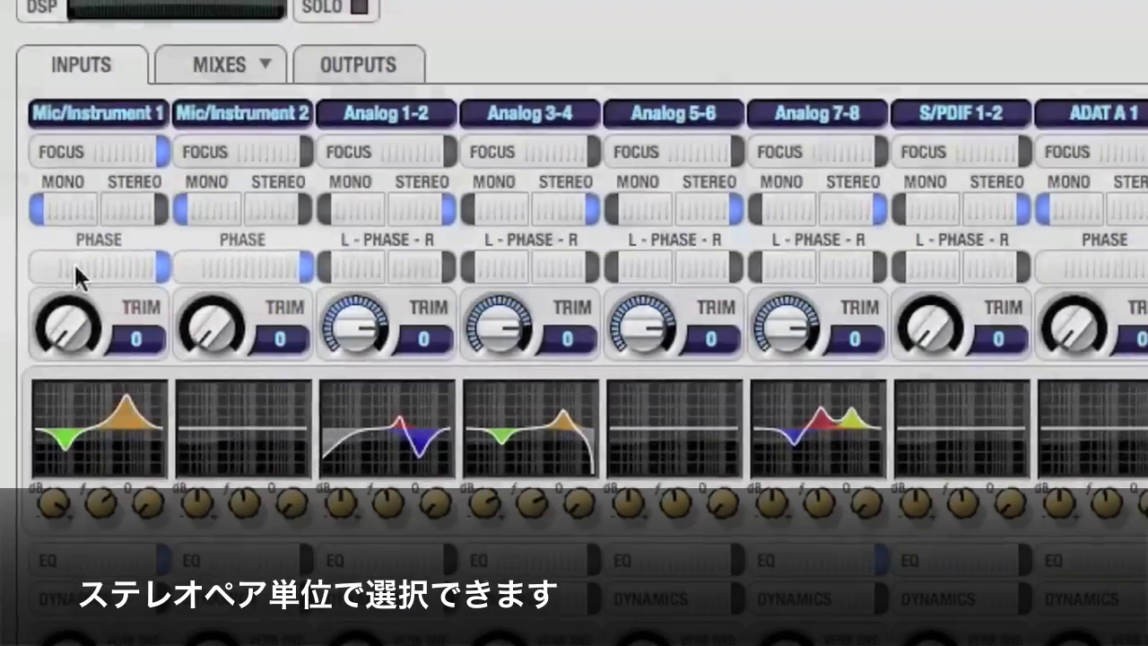
left_click(127, 274, "super")
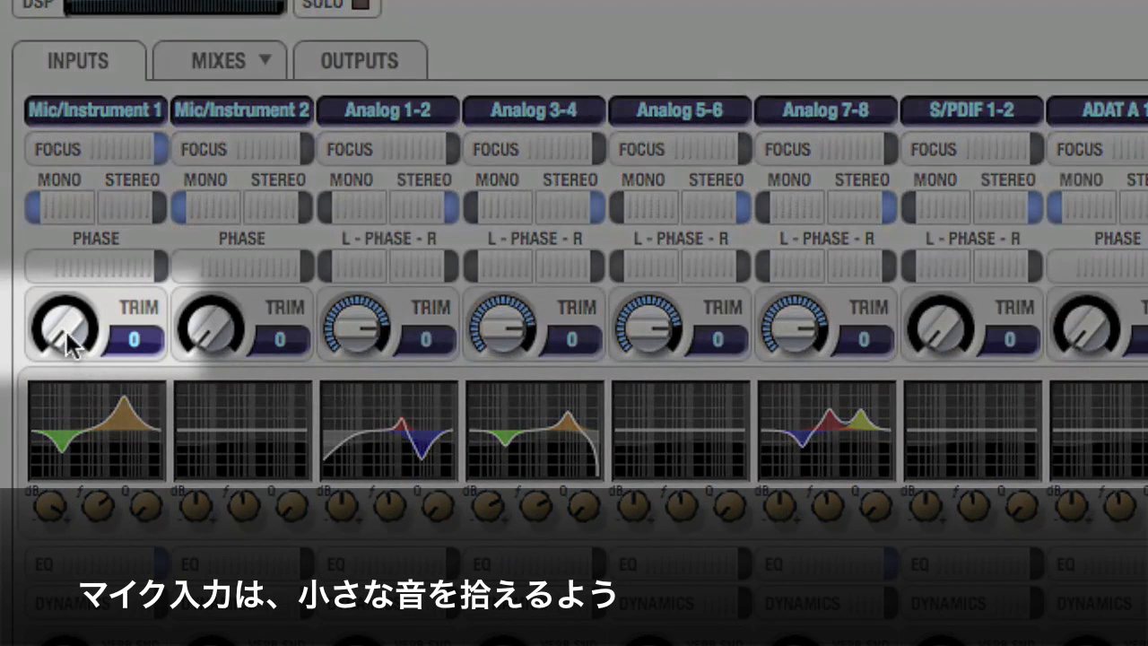
mouse_move(57, 333)
left_mouse_down()
mouse_move(56, 285)
mouse_move(40, 327)
left_mouse_up()
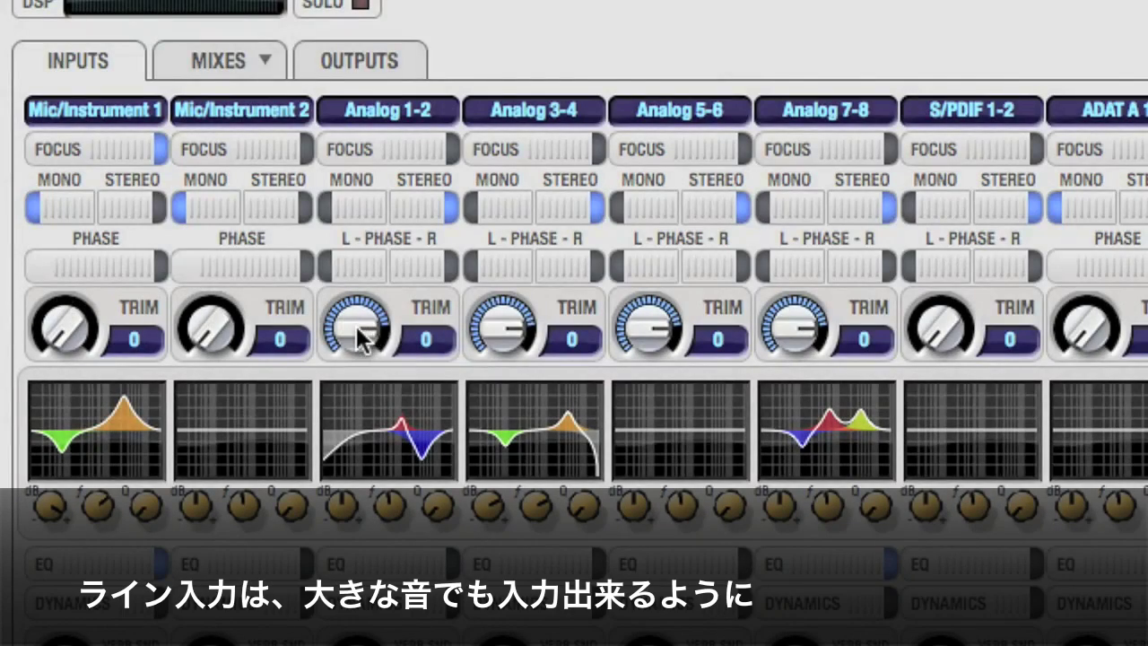
mouse_move(359, 328)
left_mouse_down()
mouse_move(359, 309)
mouse_move(358, 405)
mouse_move(359, 328)
left_mouse_up()
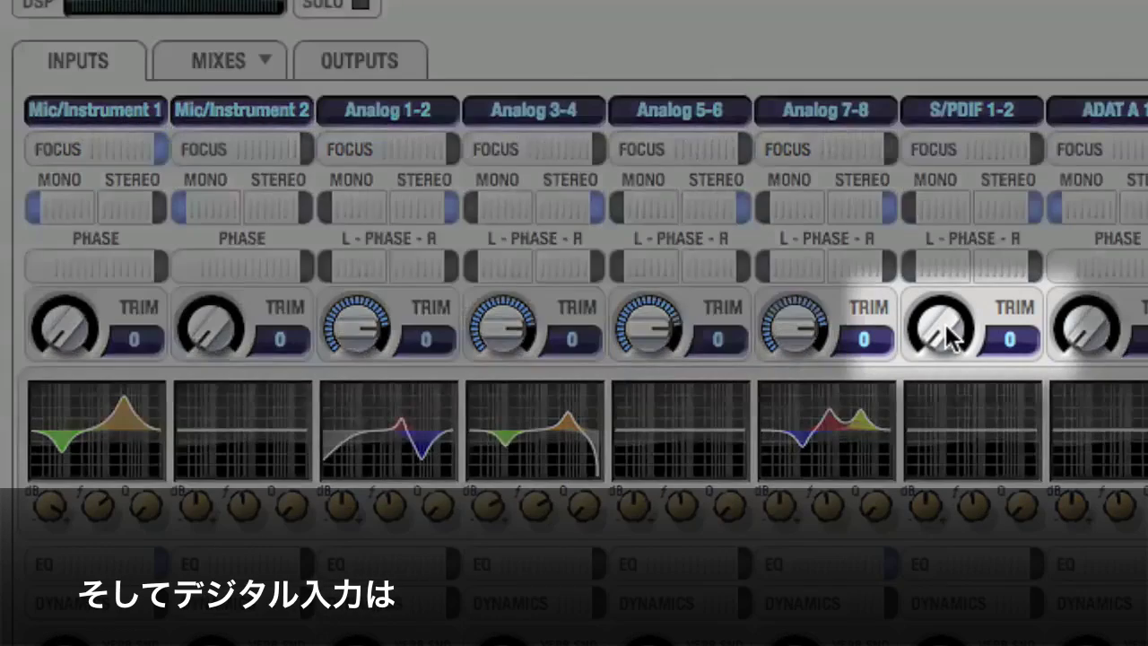
mouse_move(945, 323)
left_mouse_down()
mouse_move(945, 313)
mouse_move(945, 324)
left_mouse_up()
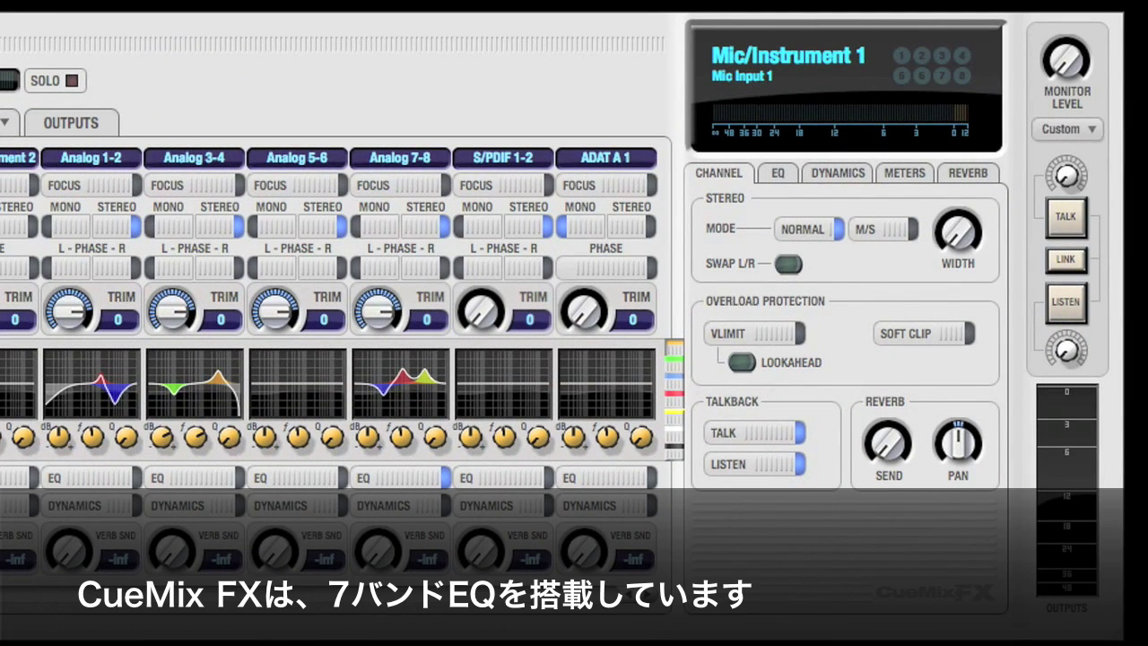
- Show Mic/Instrument 1's EQ and switch the orange and green bands off and back on
left_click(776, 175)
left_click(830, 202)
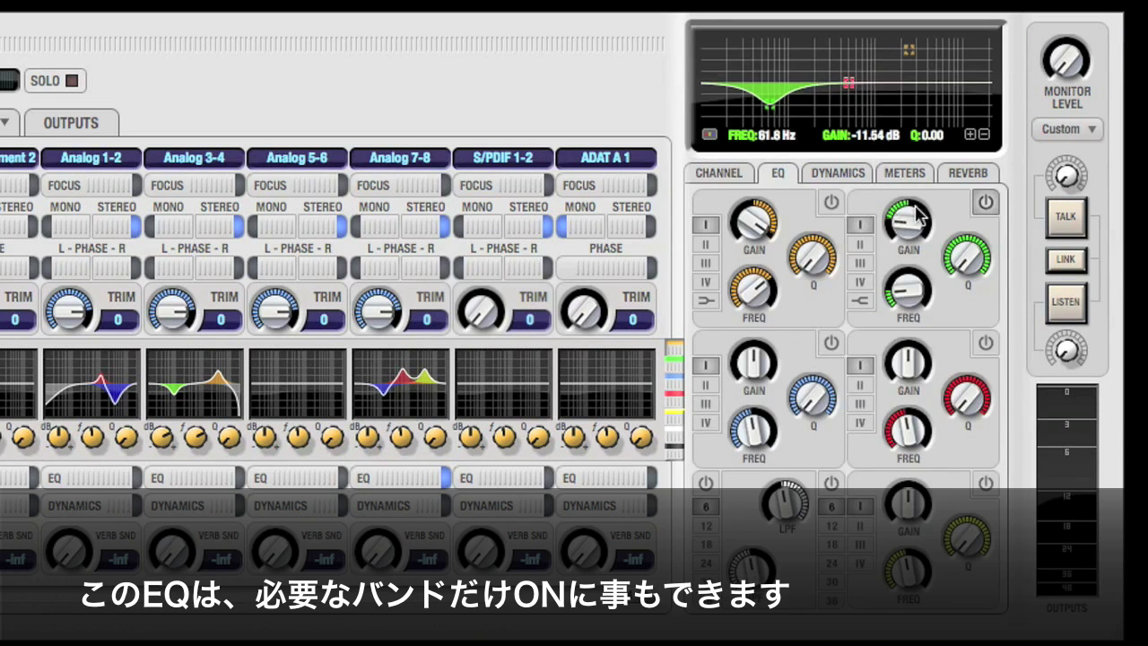
left_click(986, 203)
left_click(830, 201)
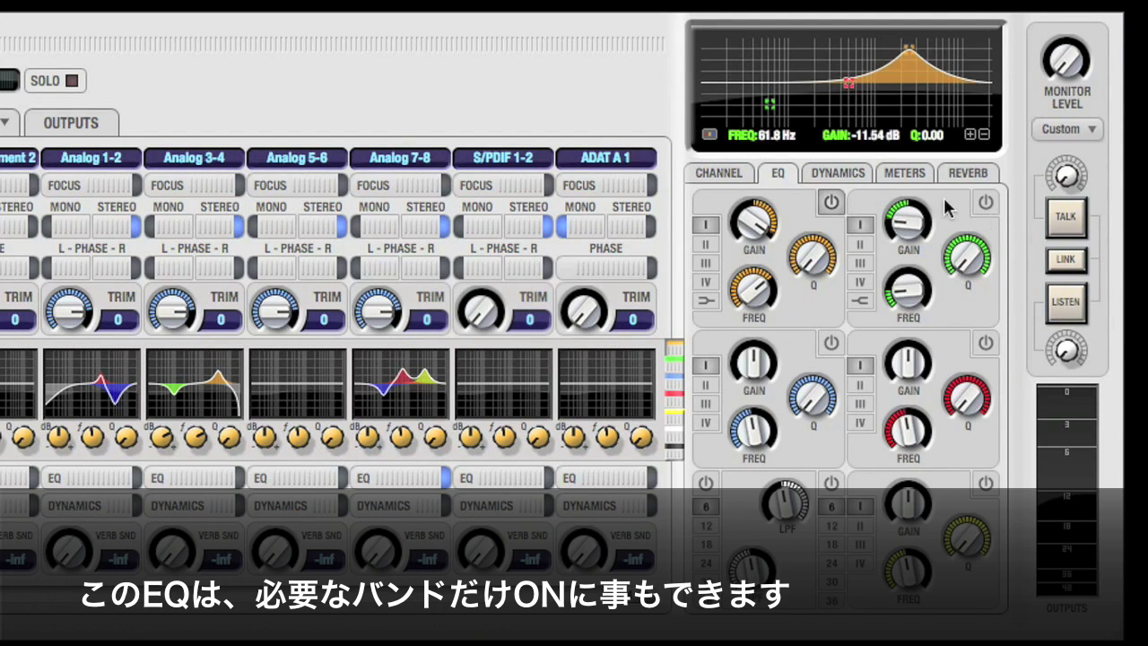
left_click(985, 204)
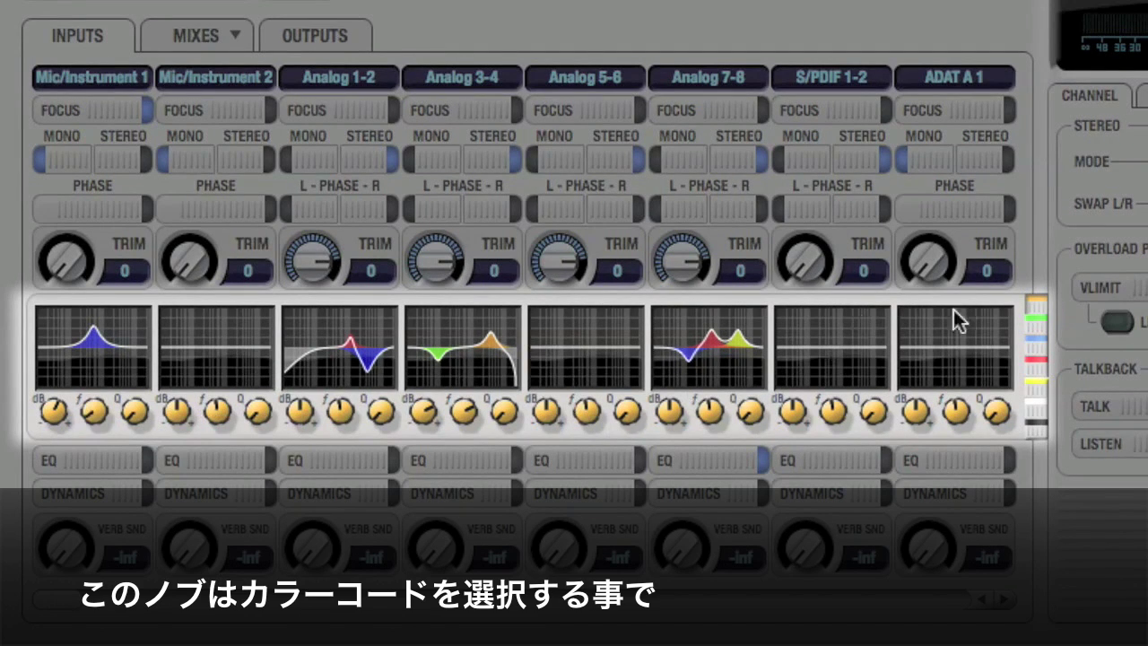
- Cycle the strip knobs through green, blue, red, filter and yellow bands, then enable Mic/Instrument 1's EQ
left_click(1038, 318)
left_click(1037, 339)
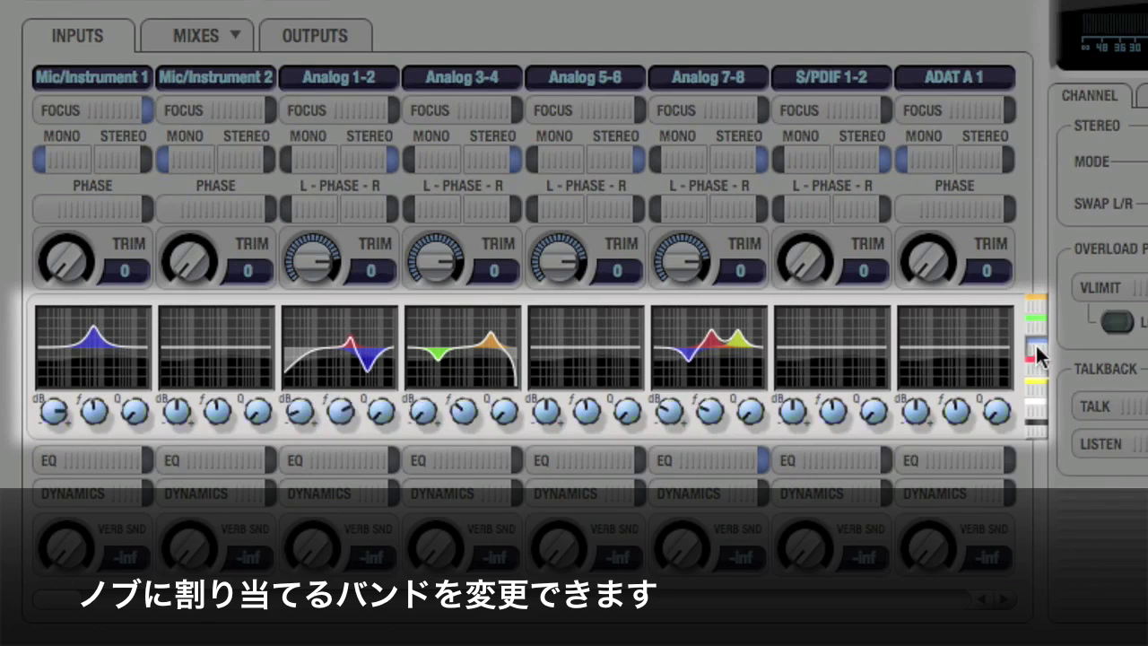
left_click(1037, 361)
left_click(1035, 410)
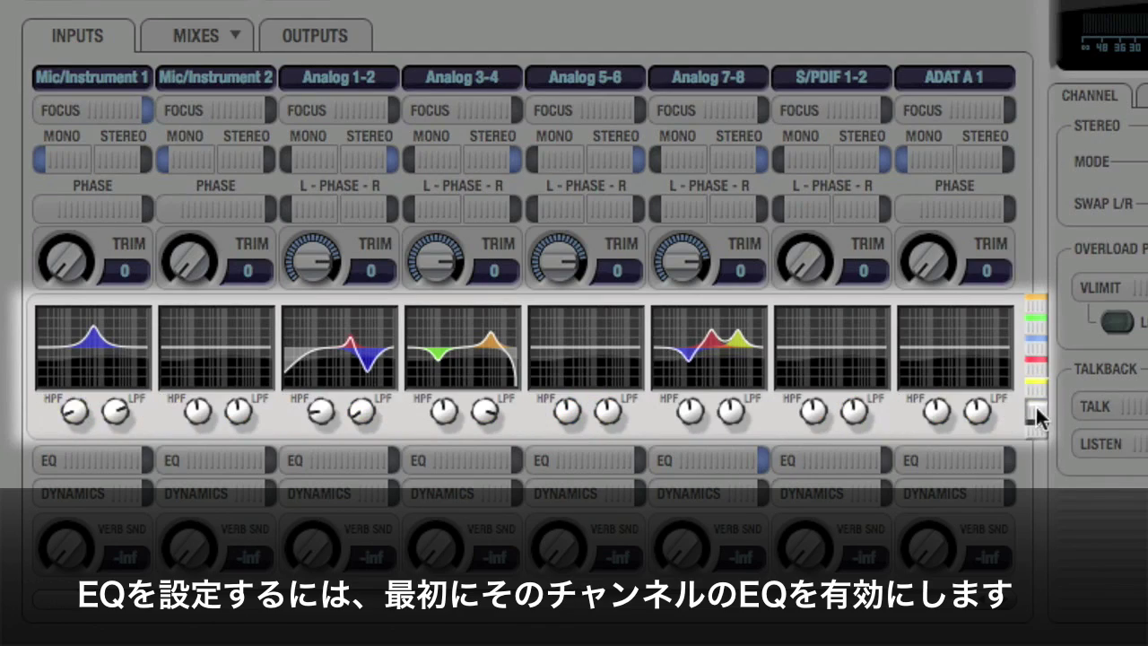
left_click(1032, 299)
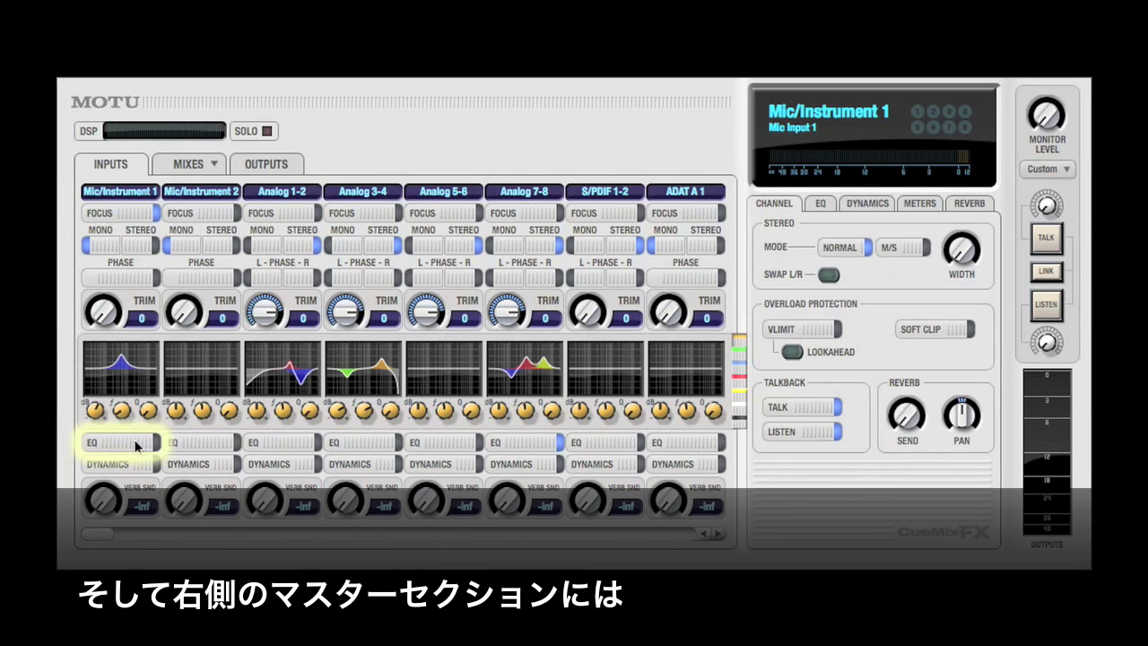
left_click(137, 442)
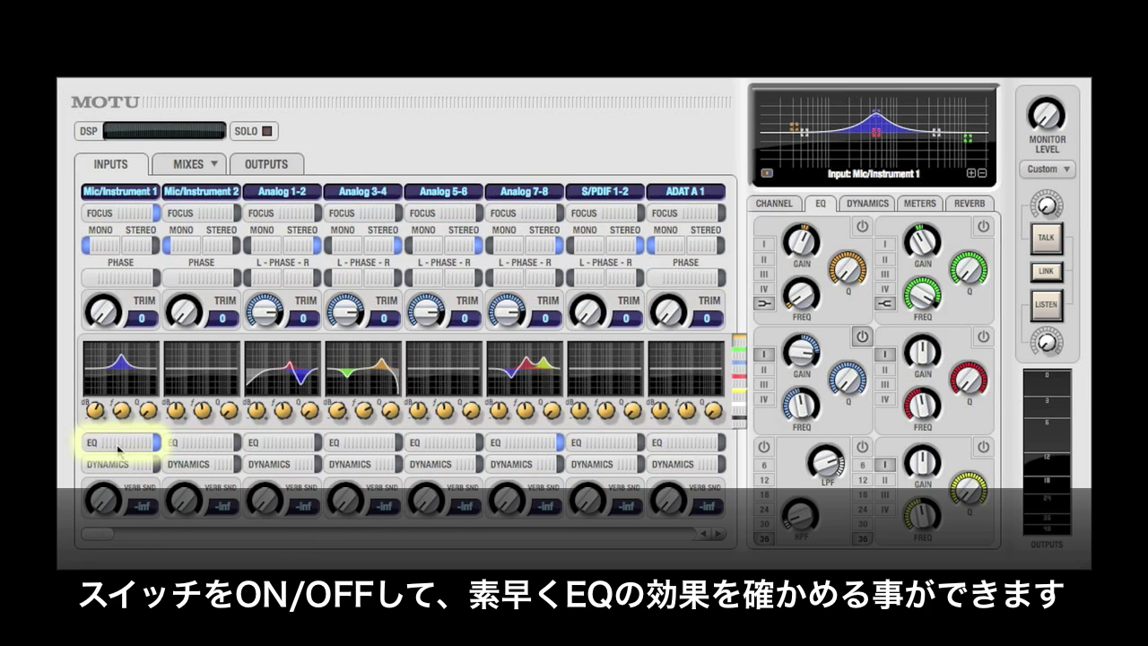
- Make the low and high bands shelving curves, then switch off the high-shelf band
mouse_move(833, 285)
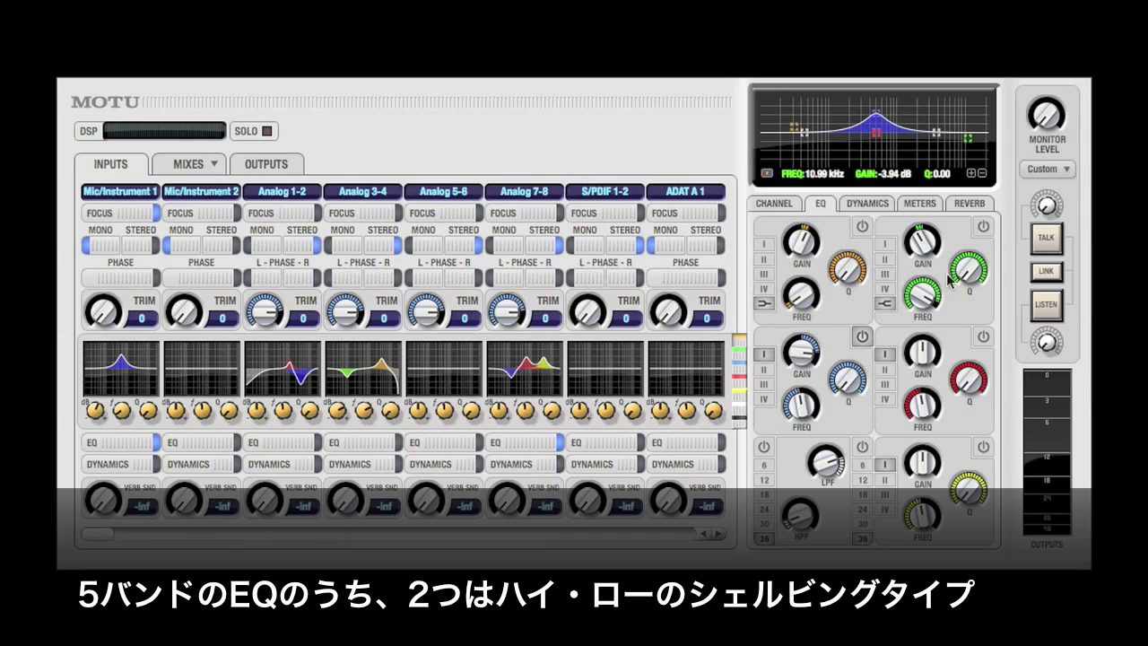
mouse_move(830, 376)
left_click(861, 228)
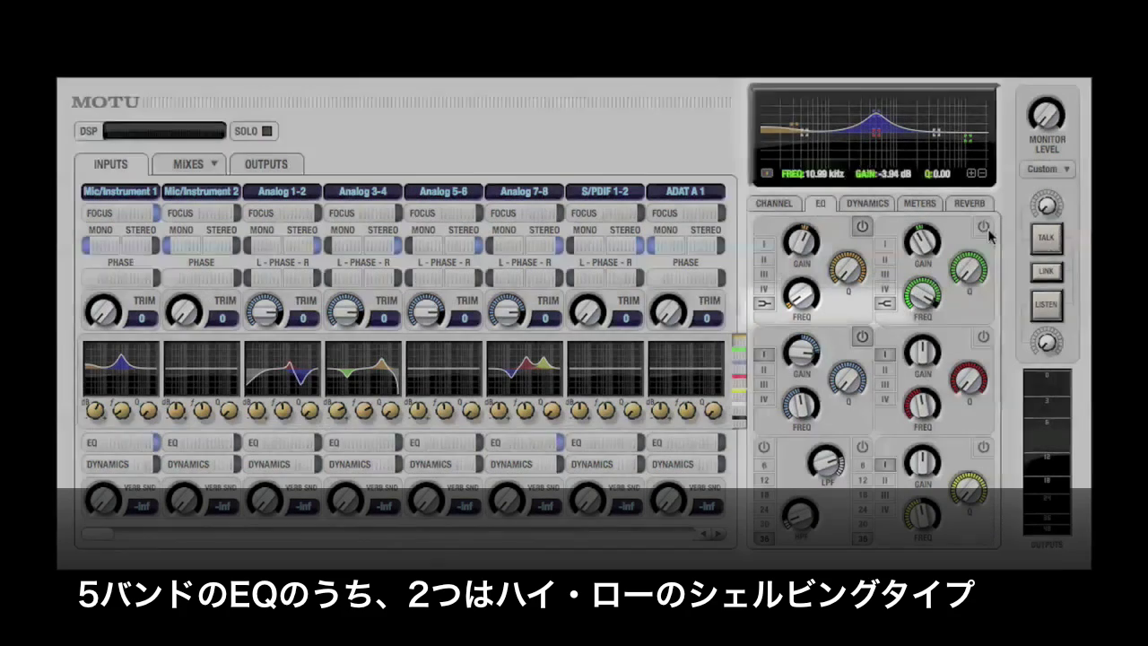
left_click(984, 228)
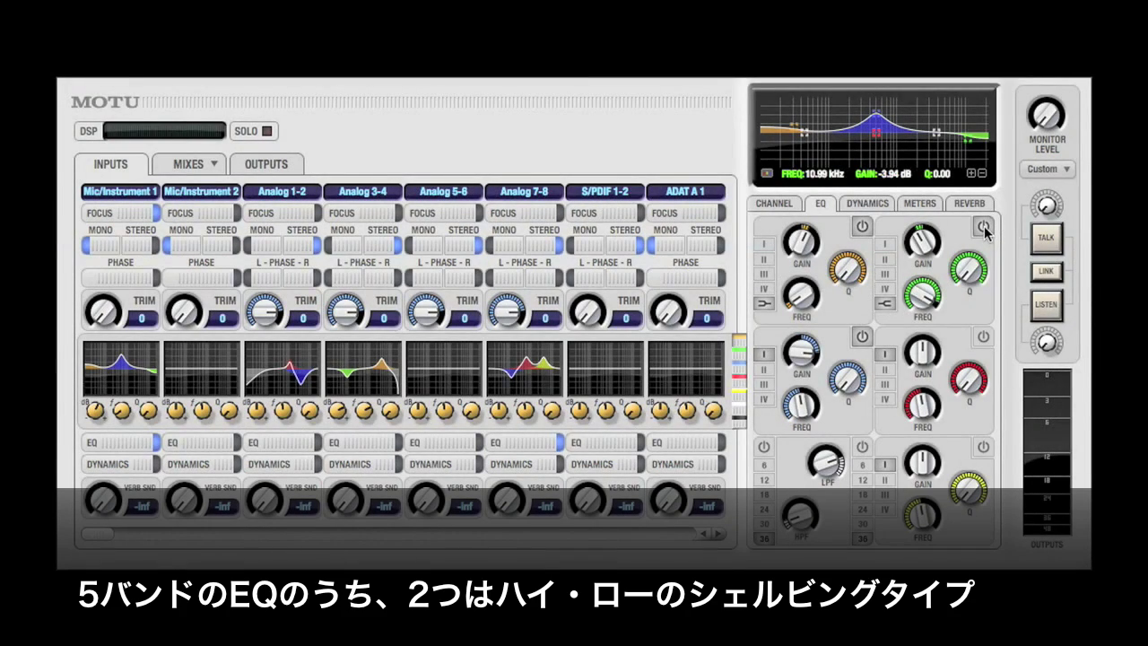
left_click(984, 227)
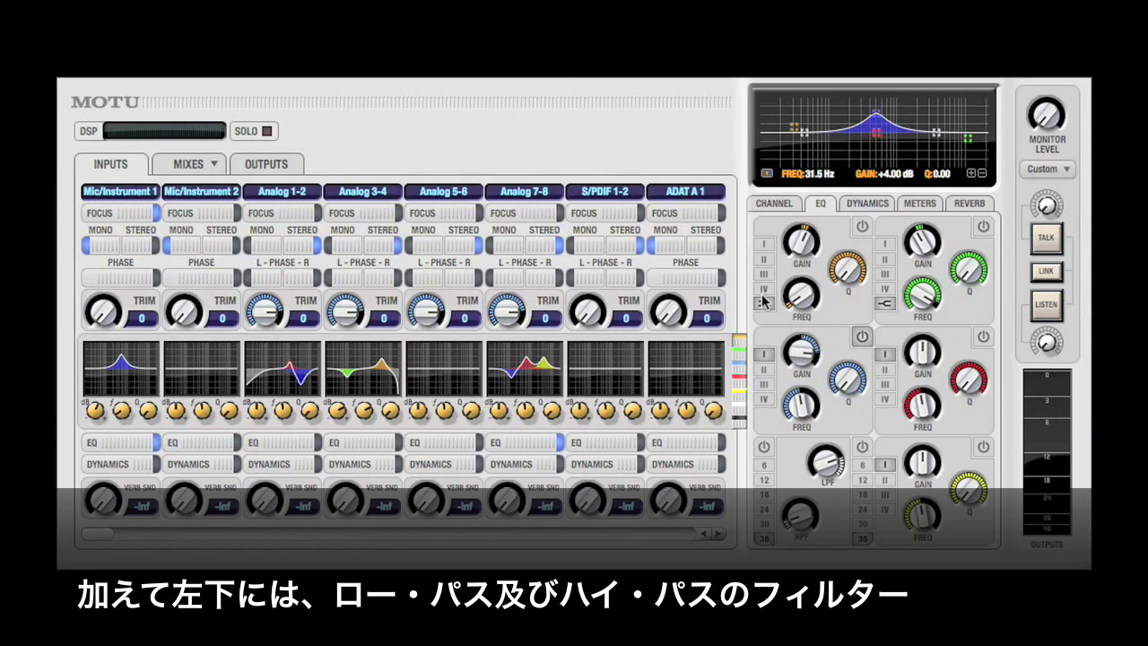
- Enable the high- and low-pass filters with a 36 dB/oct high-pass slope at 27.5 Hz
left_click(762, 445)
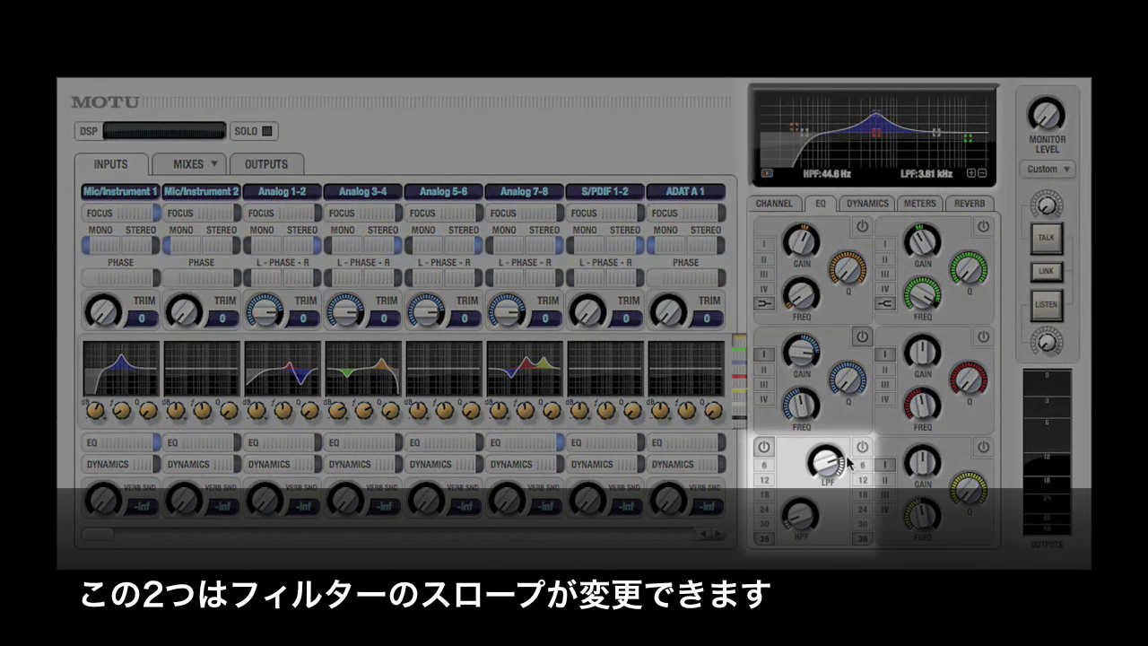
left_click(762, 446)
left_click_drag(767, 524, 768, 472)
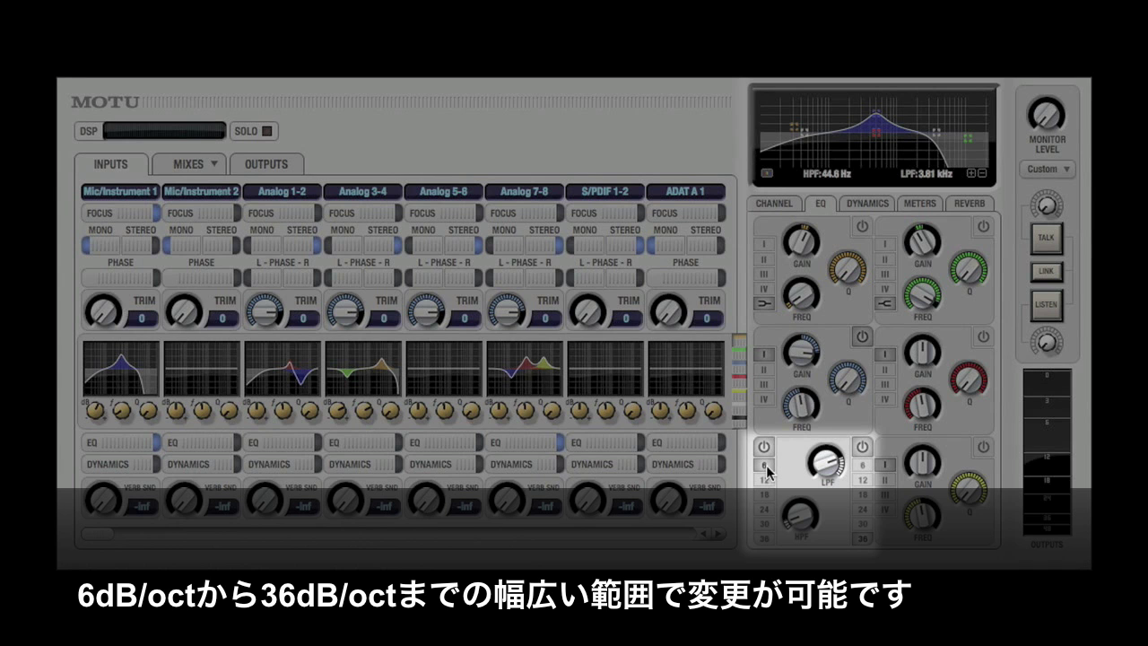
left_click(762, 538)
left_click_drag(801, 514, 800, 534)
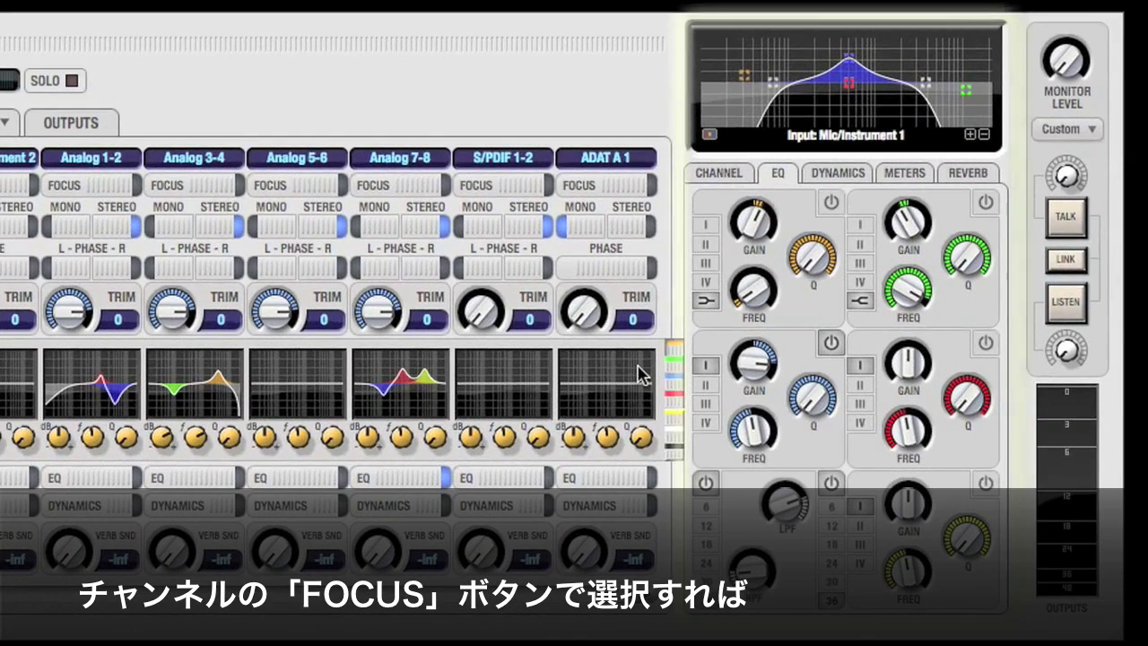
- Pull one EQ band down to -20 dB and flip the first channel's peak to a dip and back
mouse_move(764, 280)
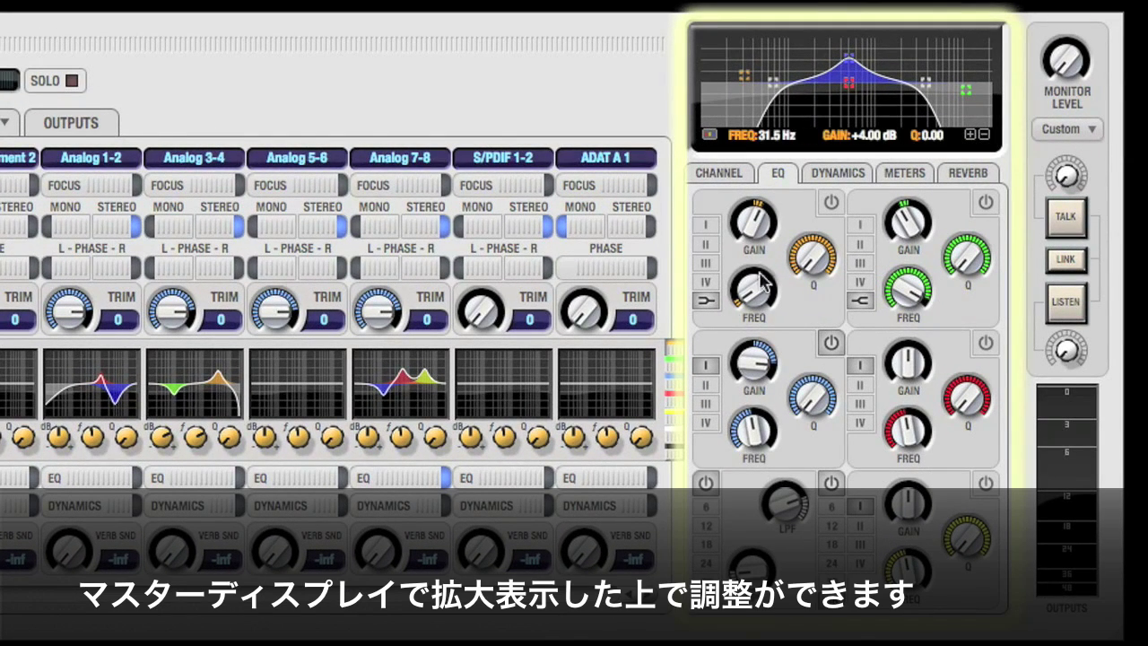
mouse_move(759, 377)
left_mouse_down()
mouse_move(759, 448)
mouse_move(758, 385)
left_mouse_up()
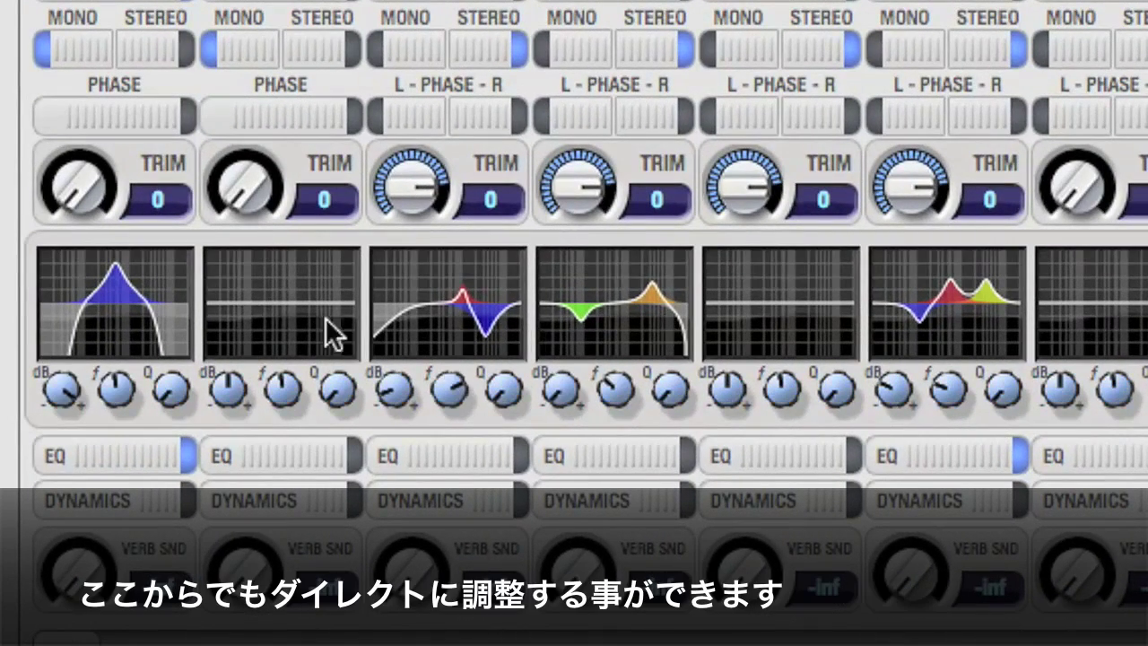
mouse_move(61, 387)
left_mouse_down()
mouse_move(61, 431)
mouse_move(61, 376)
left_mouse_up()
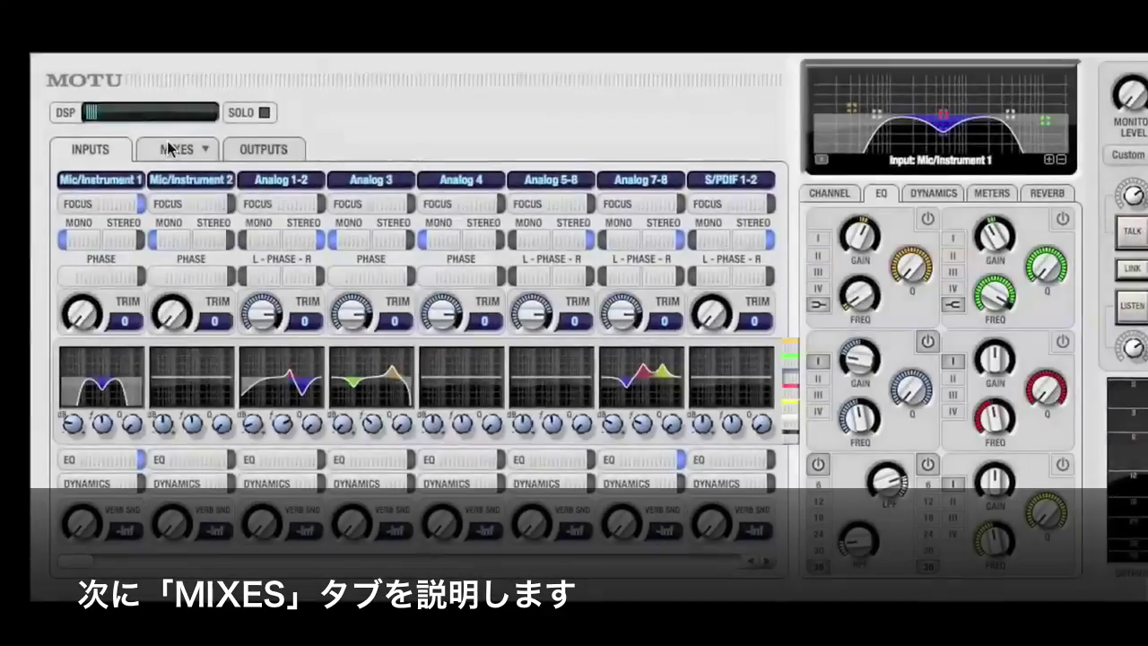
- In the mixer, raise Mic/Instrument 2's fader to -2.9 dB and pan it right to 0.56
left_click(172, 146)
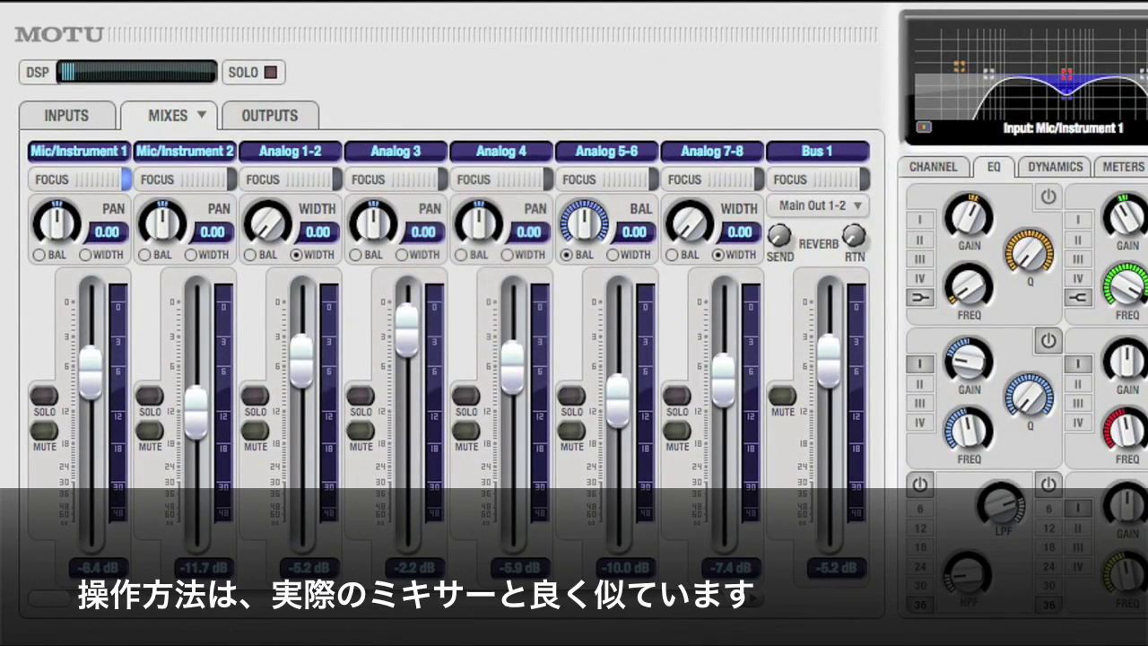
left_click_drag(190, 417, 197, 345)
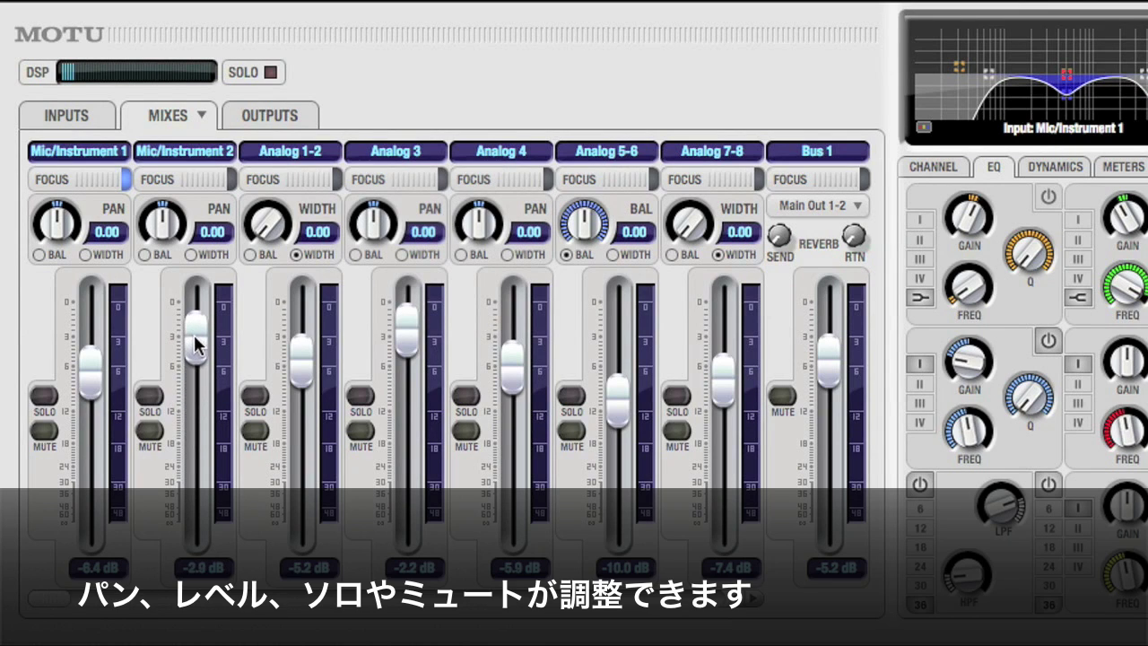
left_click_drag(162, 229, 165, 199)
- Try solo and mute on Analog 1-2, clear the solo, and go back to the inputs
left_click(253, 396)
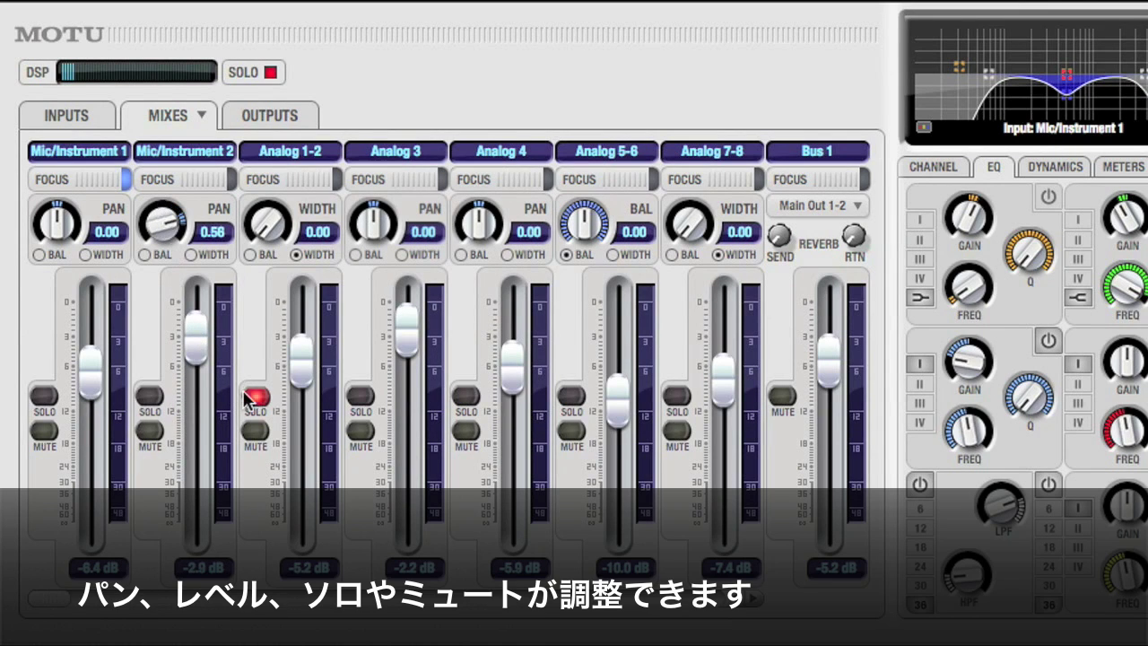
left_click(255, 431)
left_click(253, 396)
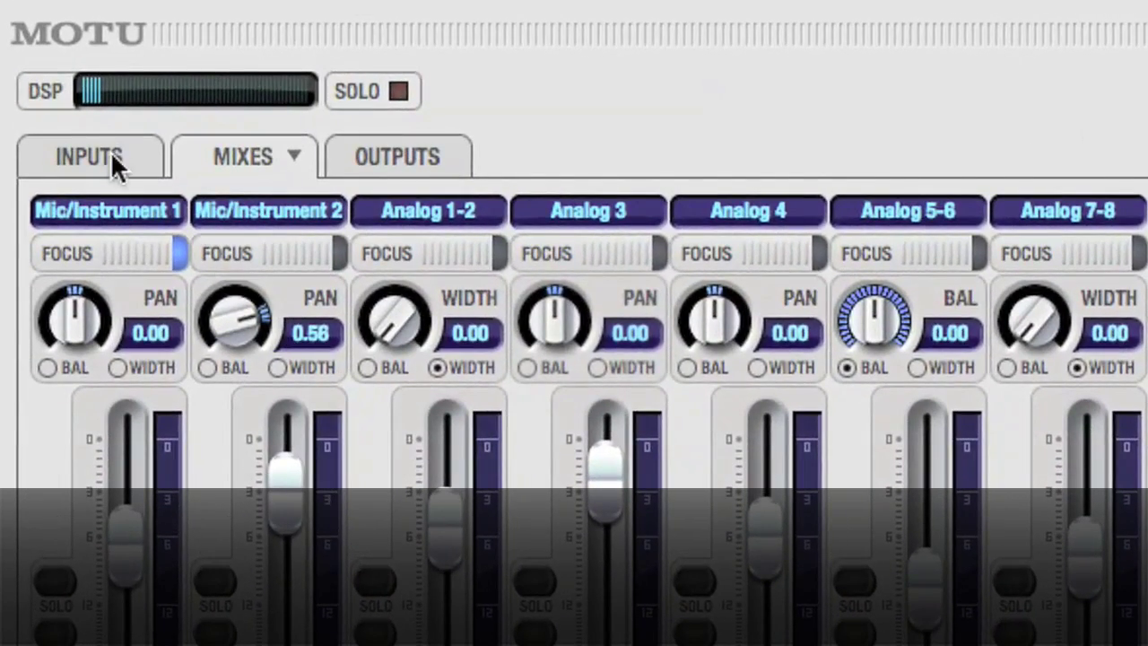
left_click(110, 160)
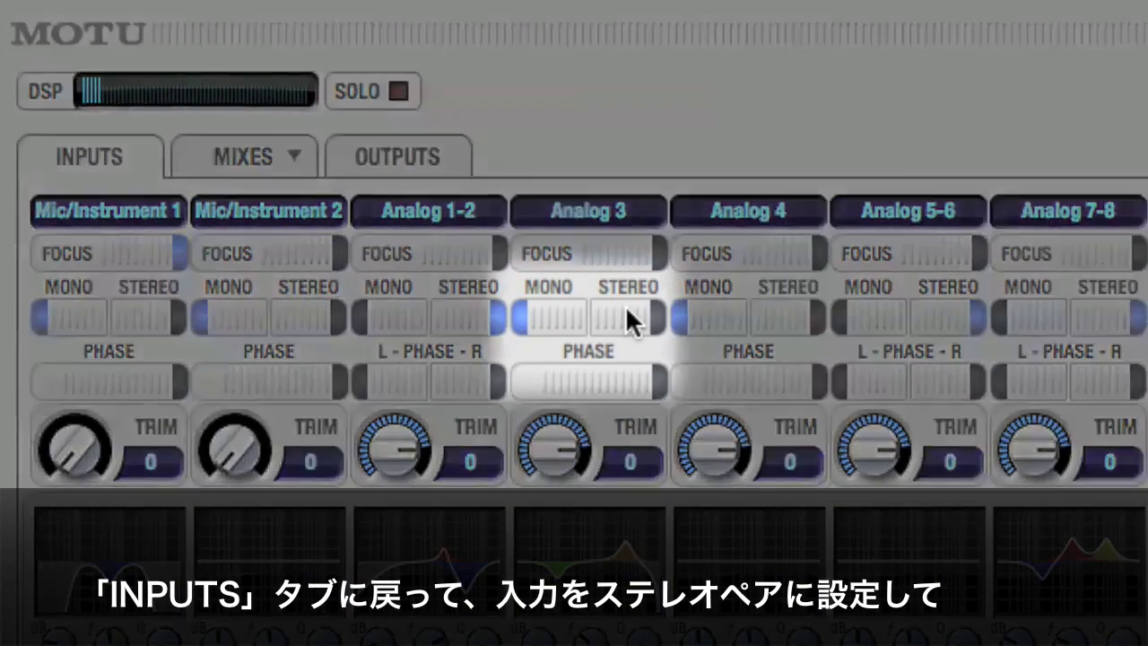
- Pair Analog 3-4 as stereo, widen it fully, switch to balance panning, adjust balance, and solo it
left_click(625, 305)
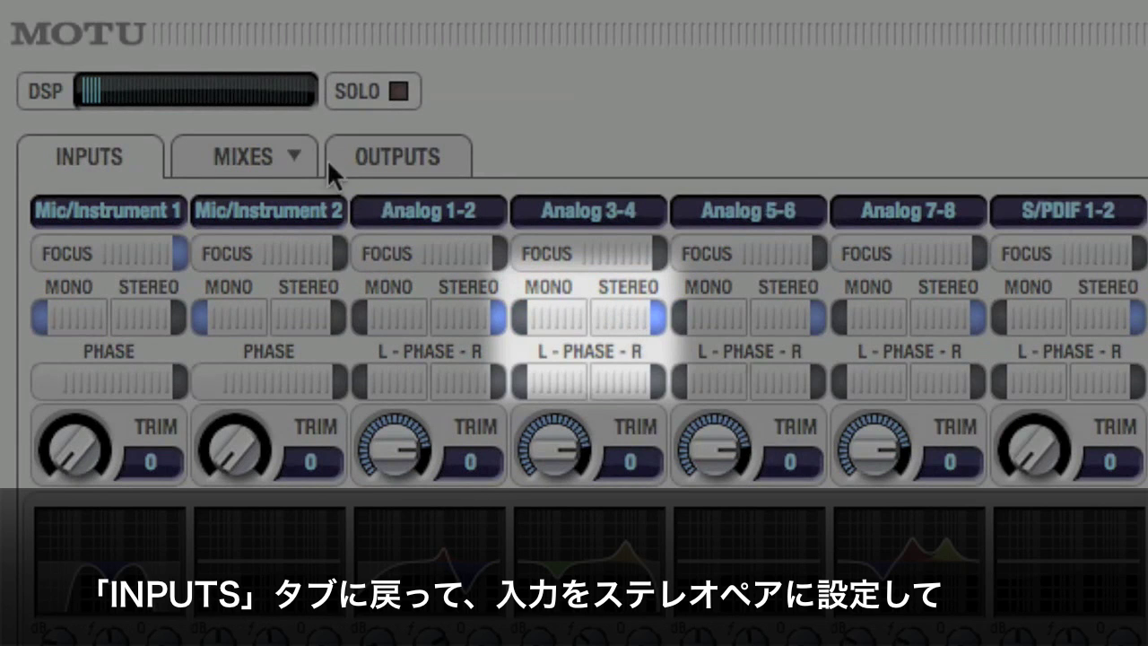
left_click(248, 152)
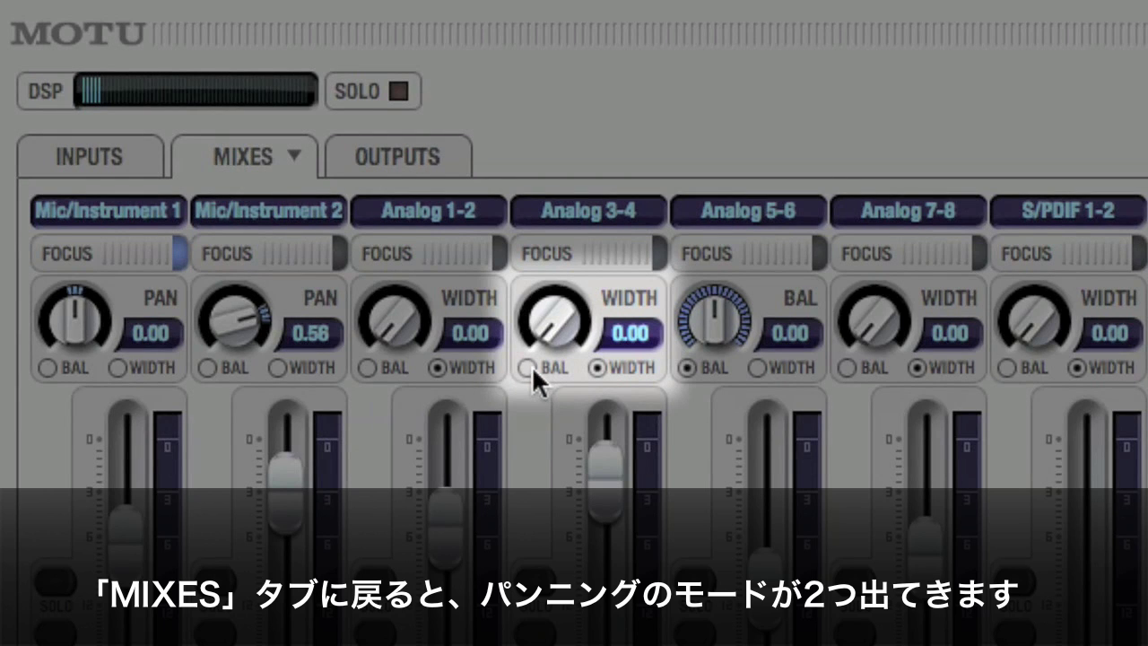
mouse_move(553, 319)
left_mouse_down()
mouse_move(553, 278)
mouse_move(554, 319)
left_mouse_up()
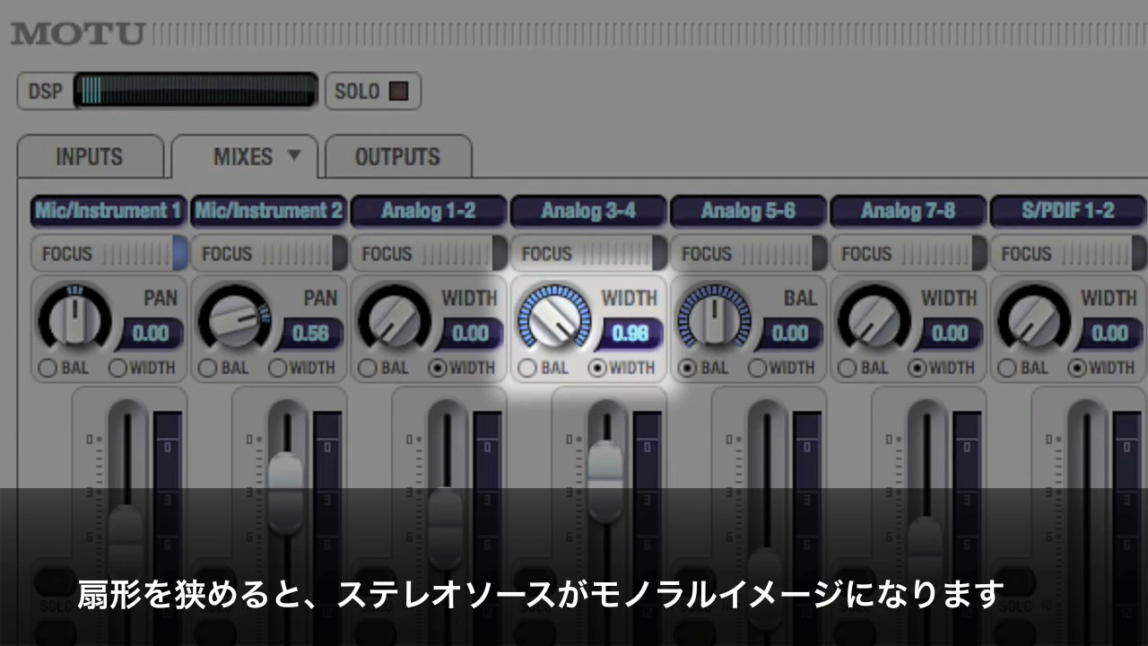
left_click(527, 366)
left_click_drag(543, 326, 495, 293)
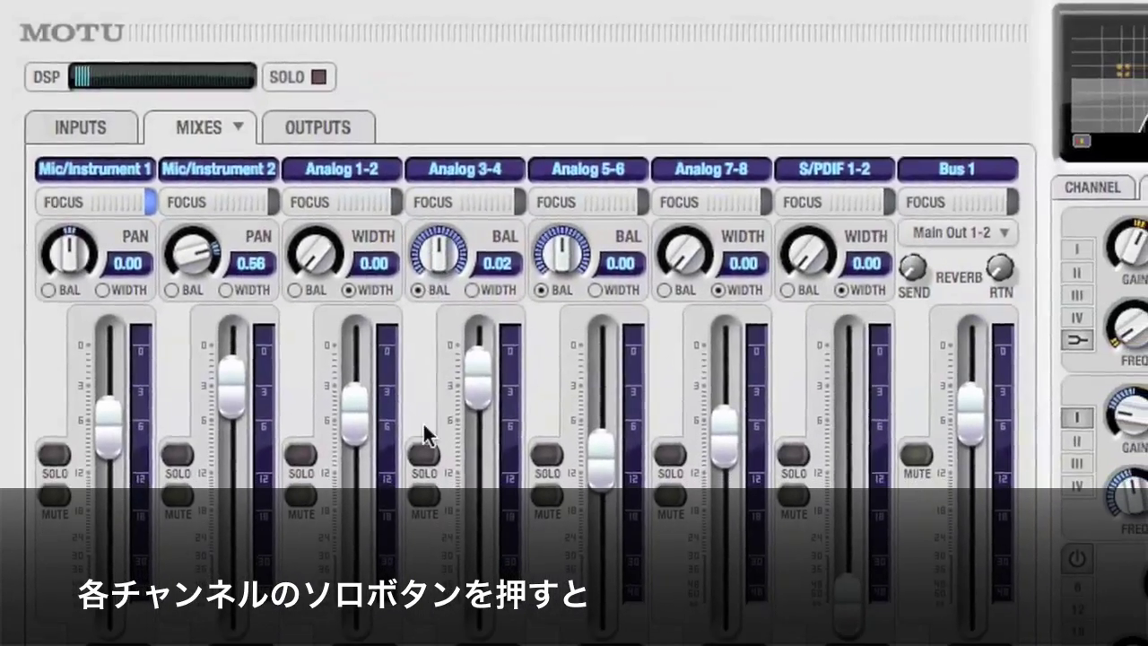
left_click(480, 522)
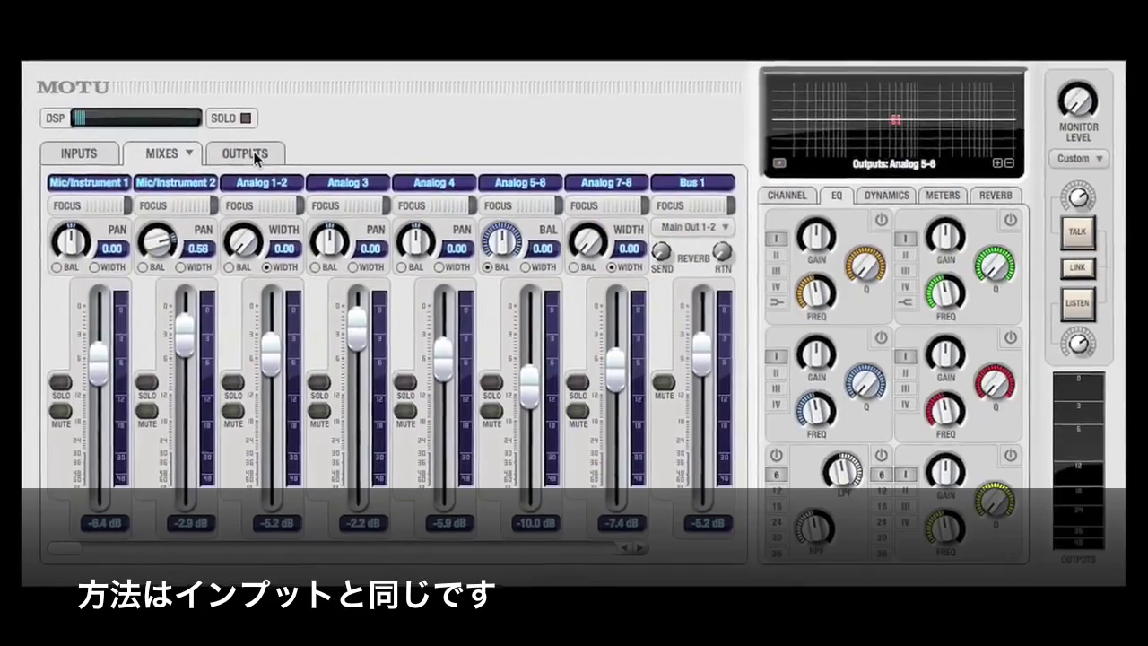
- Show the output channels and turn on dynamics for the Analog 3-4 output
left_click(271, 163)
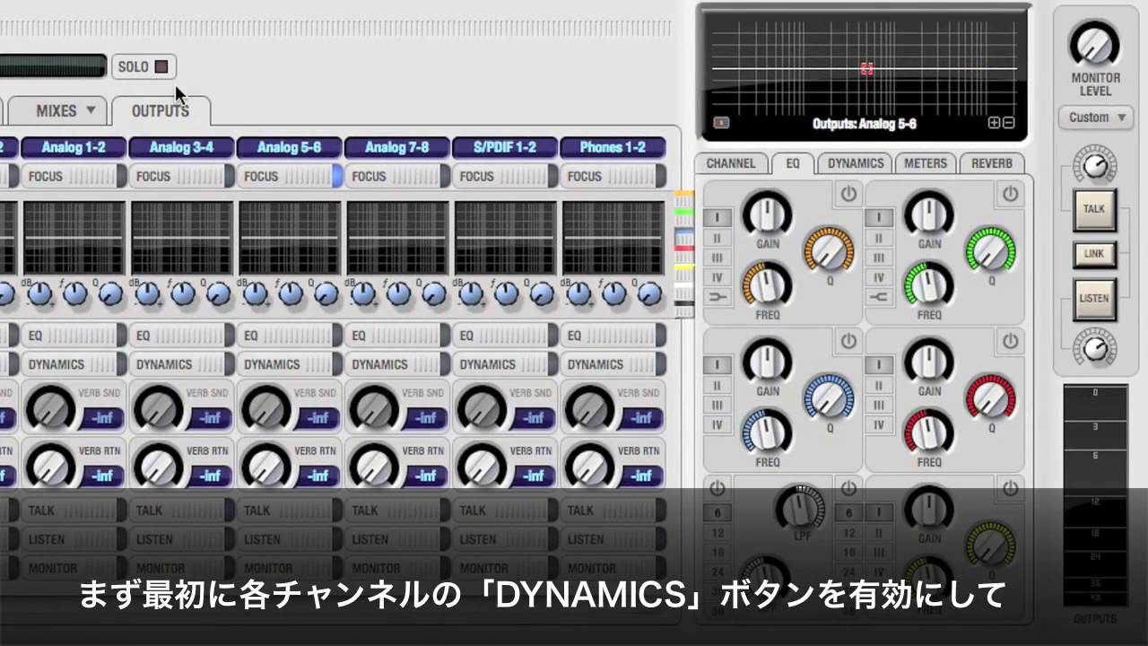
left_click(204, 362)
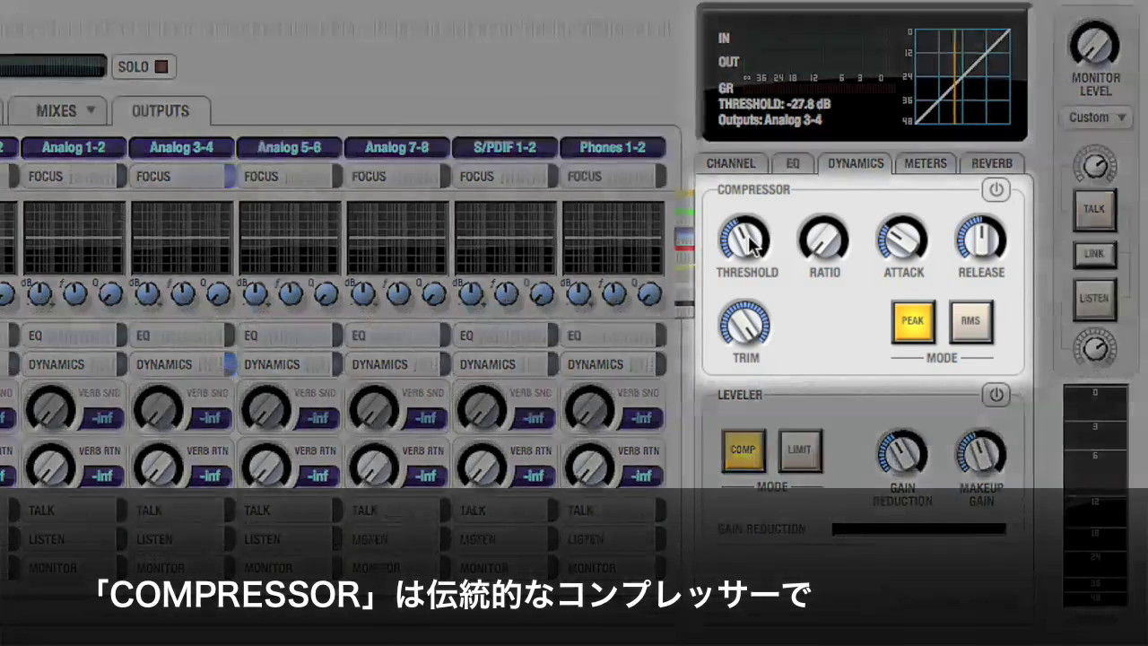
- Set threshold about -40 dB, ratio 4:1, minimum attack, 1.20 sec release, -2.3 dB trim; enable compressor and leveler
left_click_drag(749, 240, 751, 260)
left_click_drag(834, 248, 832, 235)
left_click_drag(900, 251, 900, 262)
left_click_drag(967, 246, 976, 250)
left_click_drag(760, 316, 793, 322)
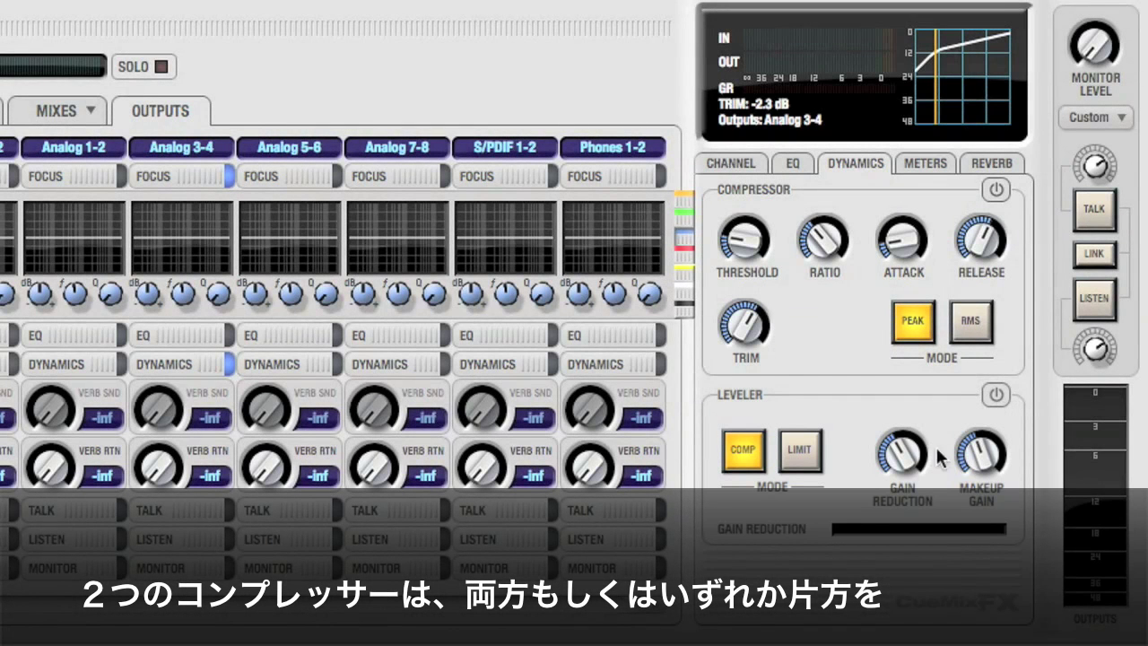
left_click(995, 189)
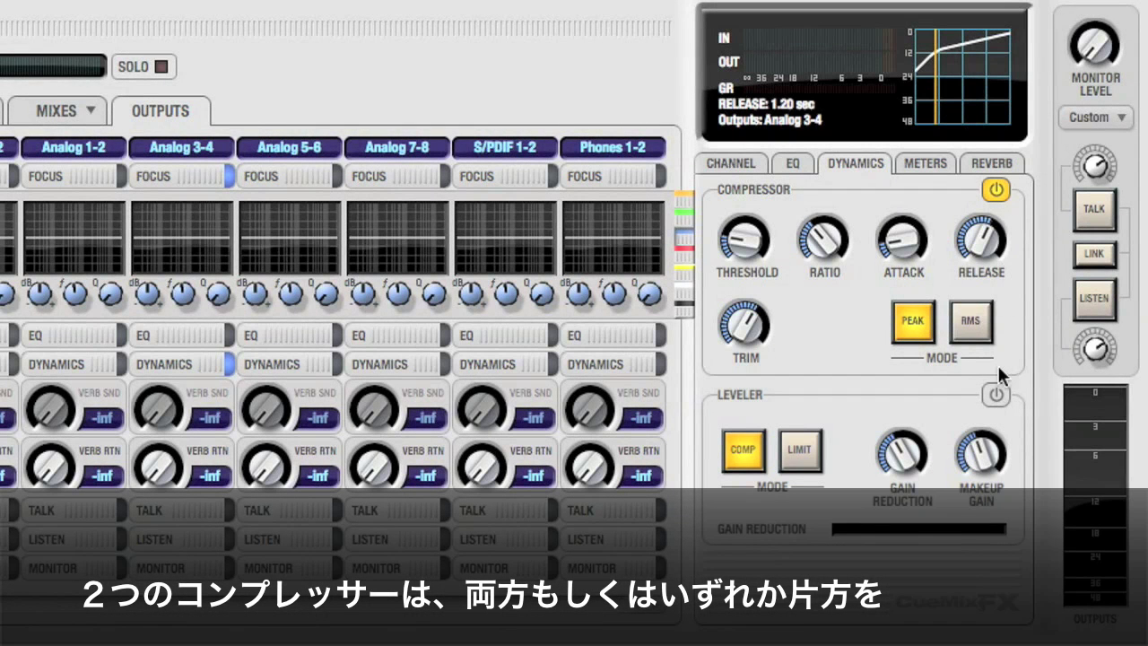
left_click(995, 395)
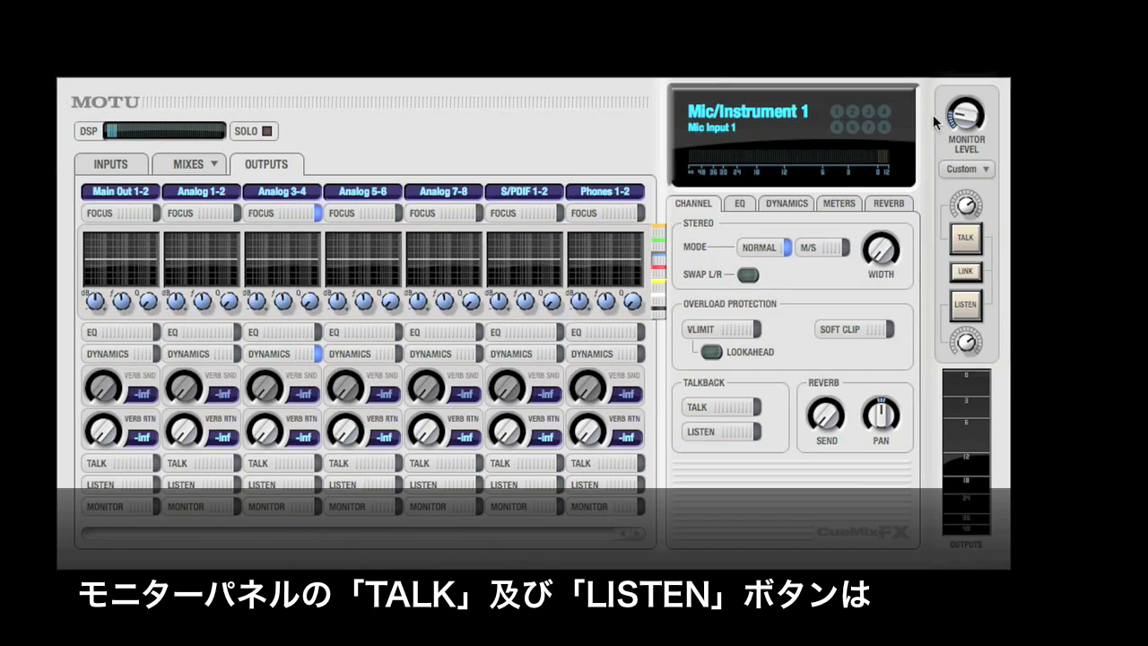
- Toggle listen-back monitoring, then select Mic/Instrument 2 on the inputs for configuration
left_click(971, 302)
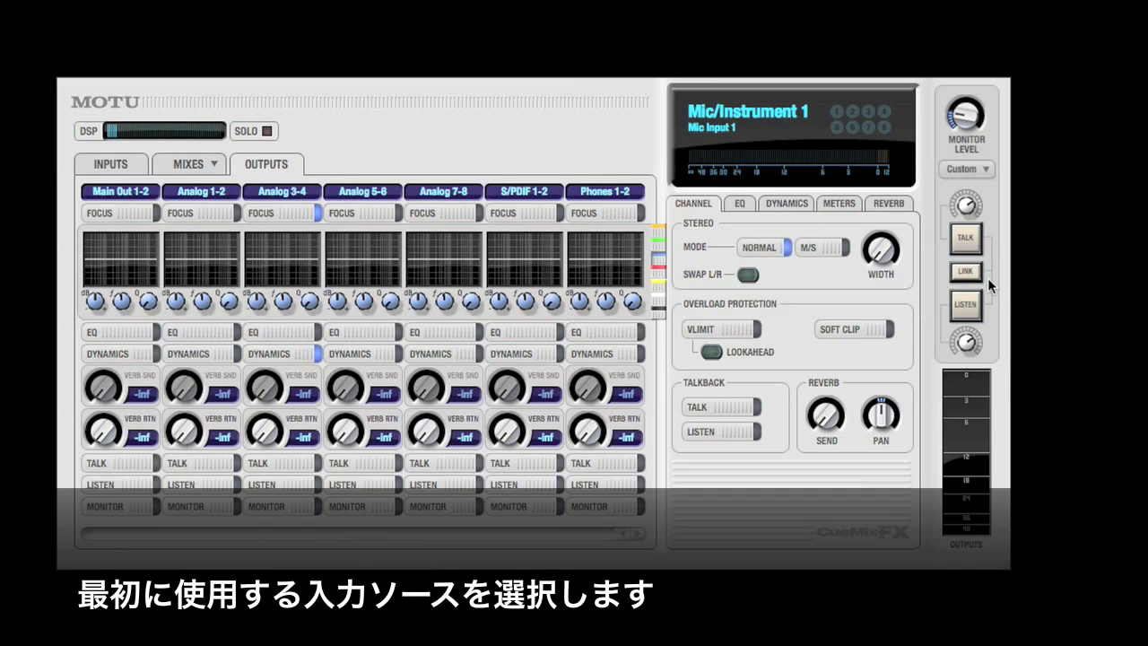
left_click(125, 162)
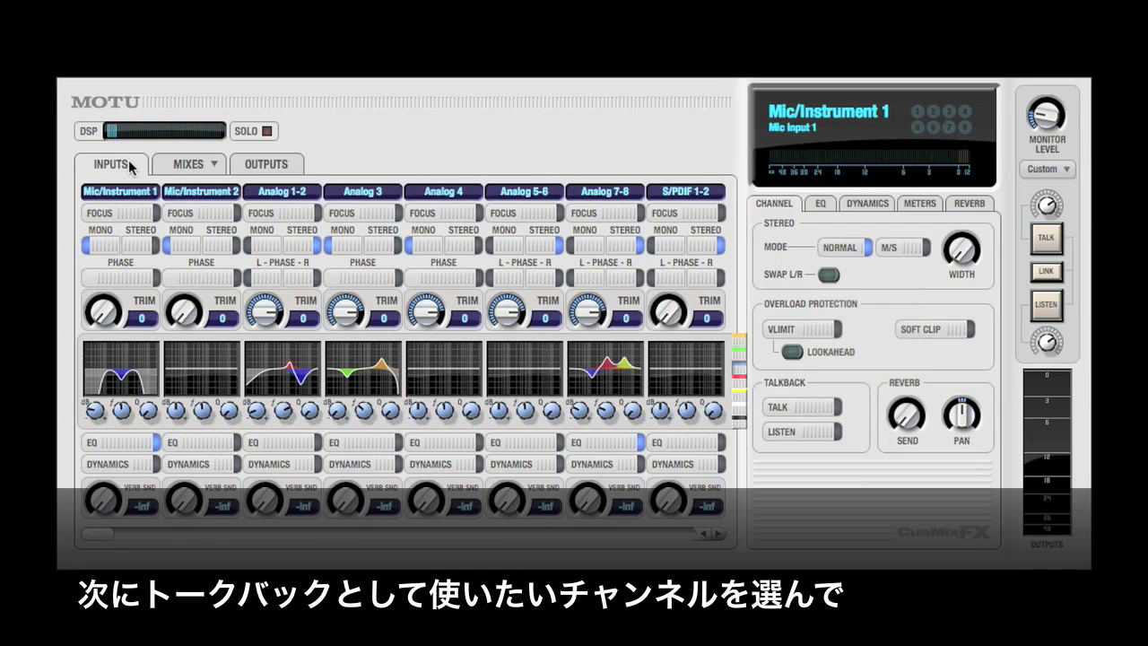
left_click(199, 215)
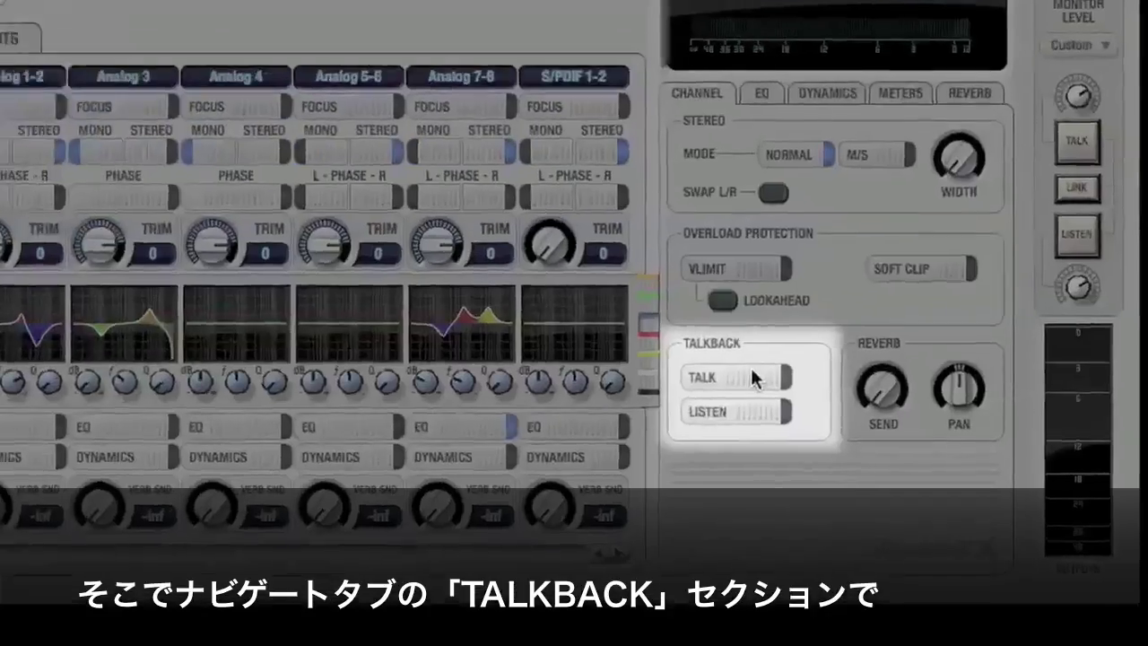
- Turn Mic/Instrument 2's talkback and listen-back assignments on and back off
left_click(753, 377)
left_click(753, 378)
left_click(760, 415)
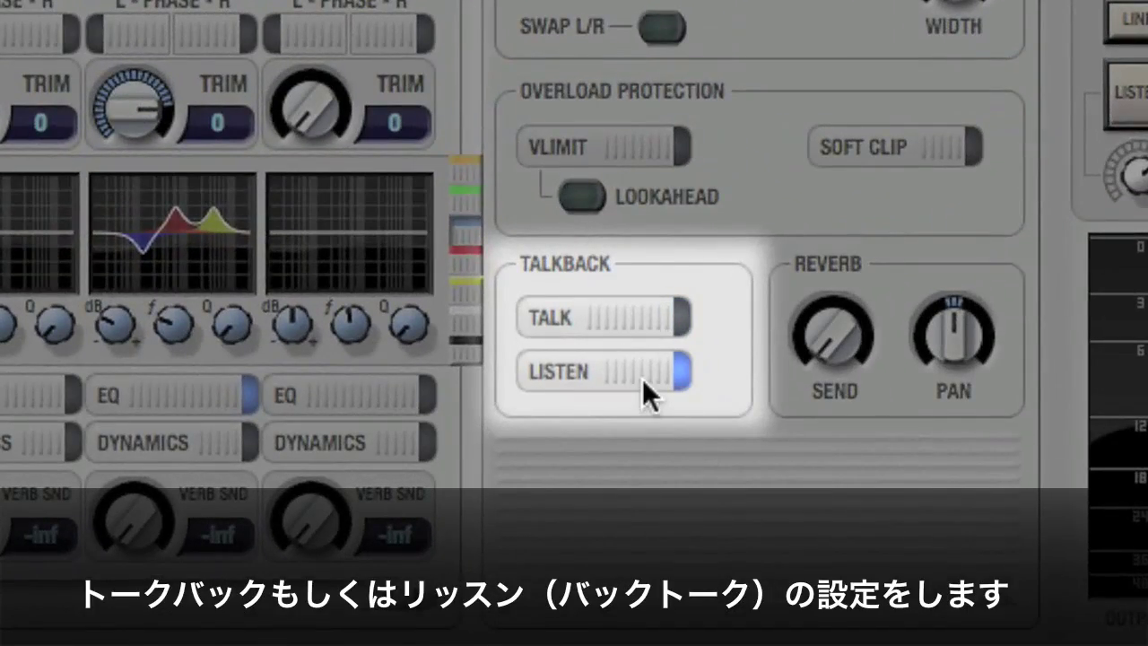
left_click(642, 376)
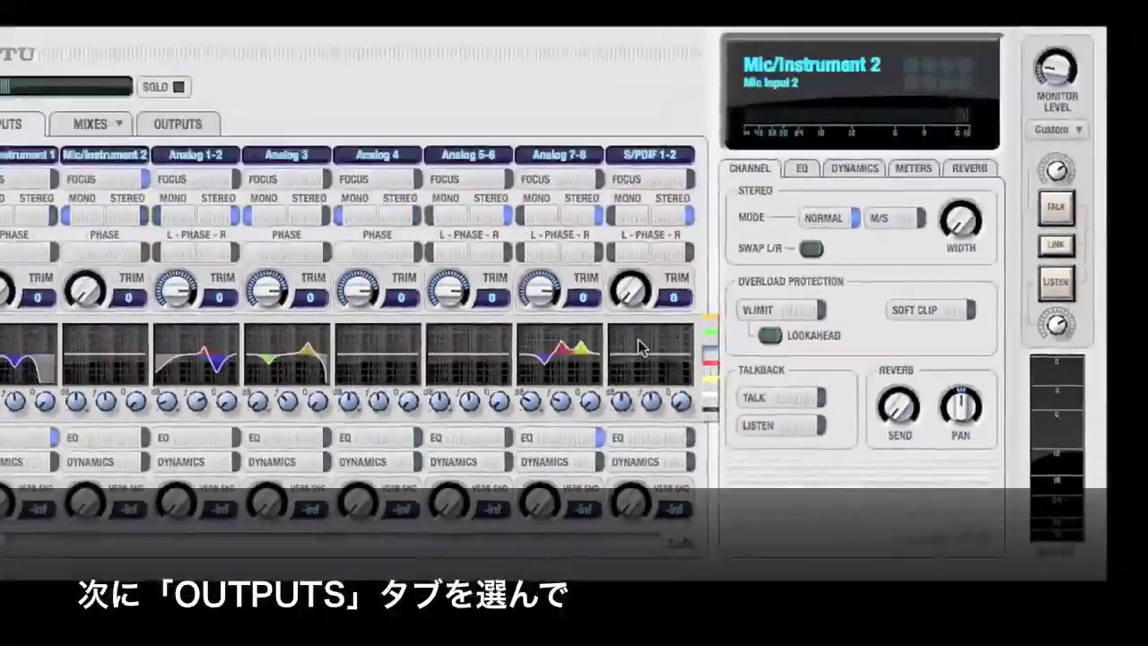
- On the output strips, send talkback to Main Out 1-2, Analog 3-4, 7-8 and listen-back to Analog 1-2, 5-6, S/PDIF 1-2
left_click(178, 124)
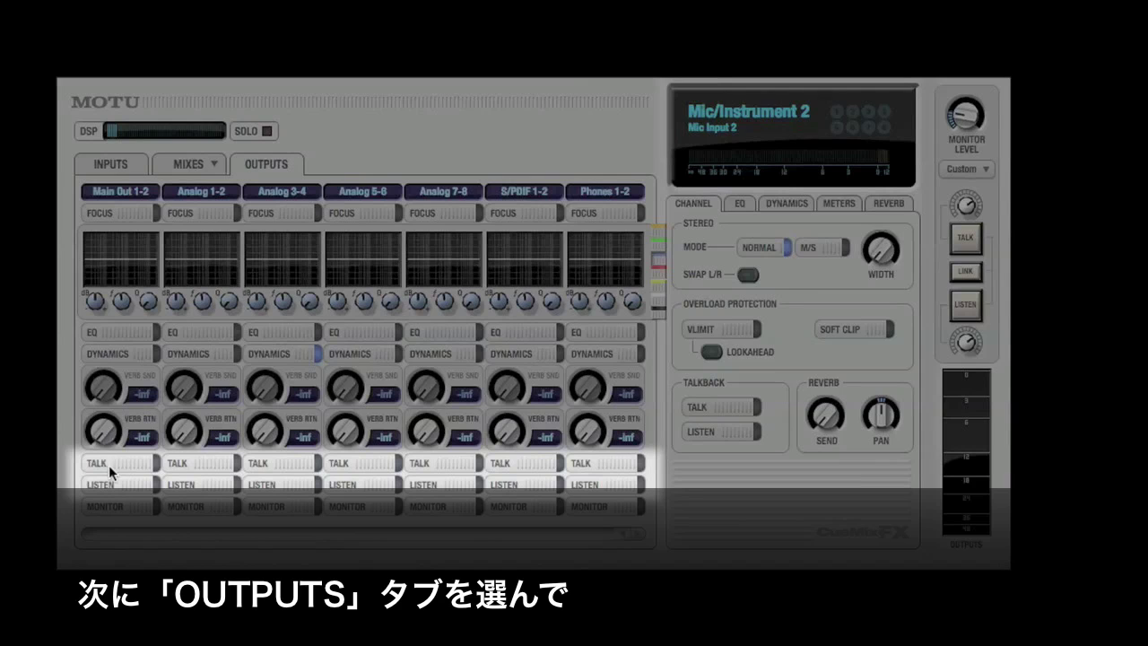
left_click(155, 462)
left_click(235, 484)
left_click(317, 463)
left_click(396, 485)
left_click(480, 463)
left_click(560, 484)
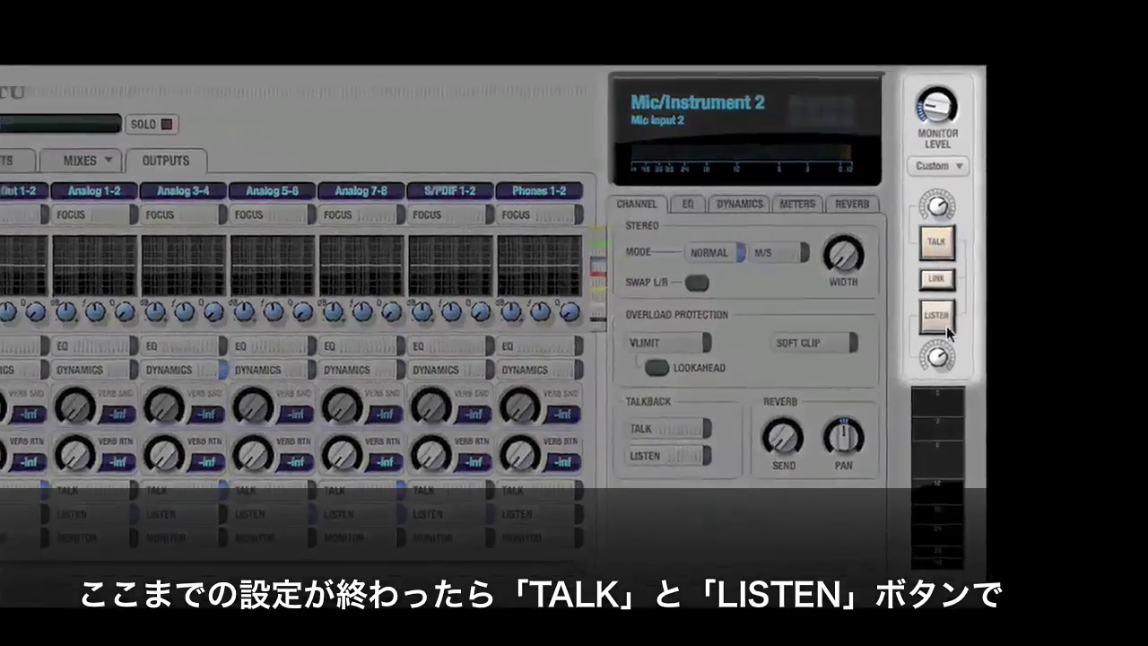
- Engage listen-back, link it with talkback, engage talkback, then turn both off
left_click(941, 321)
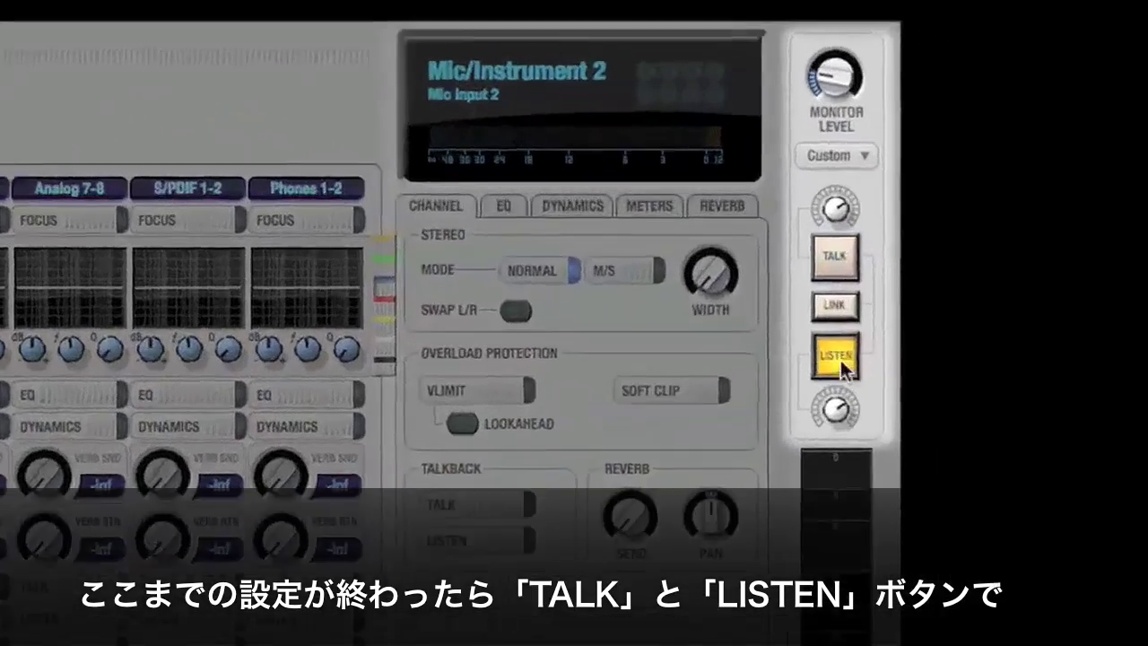
left_click(937, 279)
left_click(937, 244)
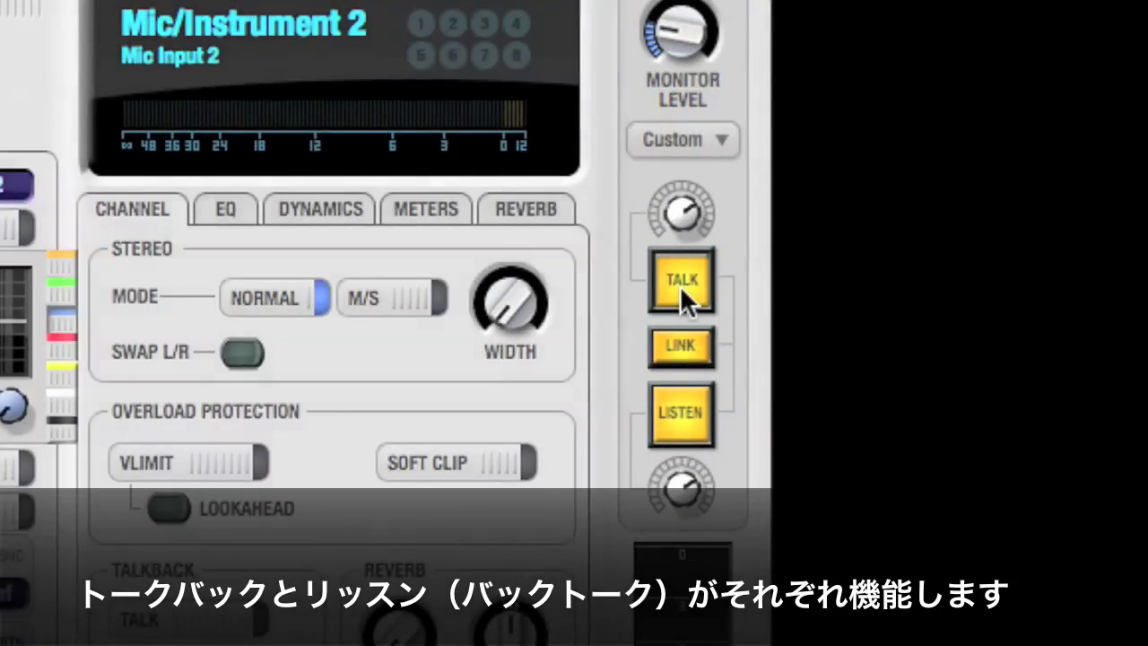
left_click(679, 285)
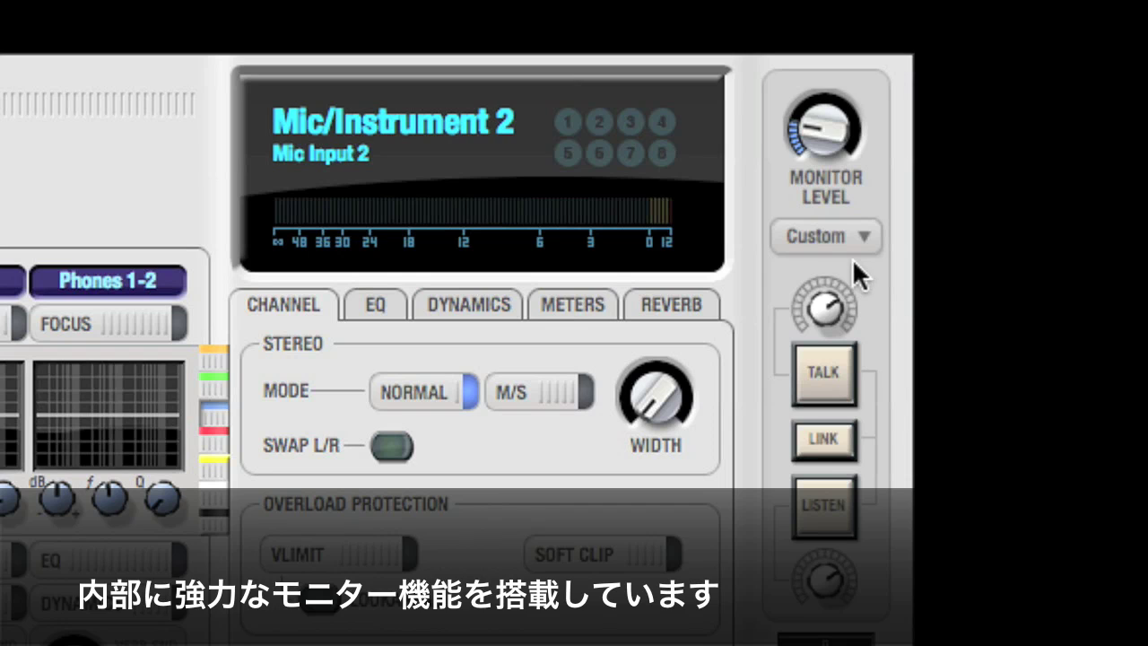
- Adjust the monitor output level, review the format presets unchanged, and toggle monitoring on Main Out 1-2 and Analog 3-4
left_click_drag(812, 152, 819, 138)
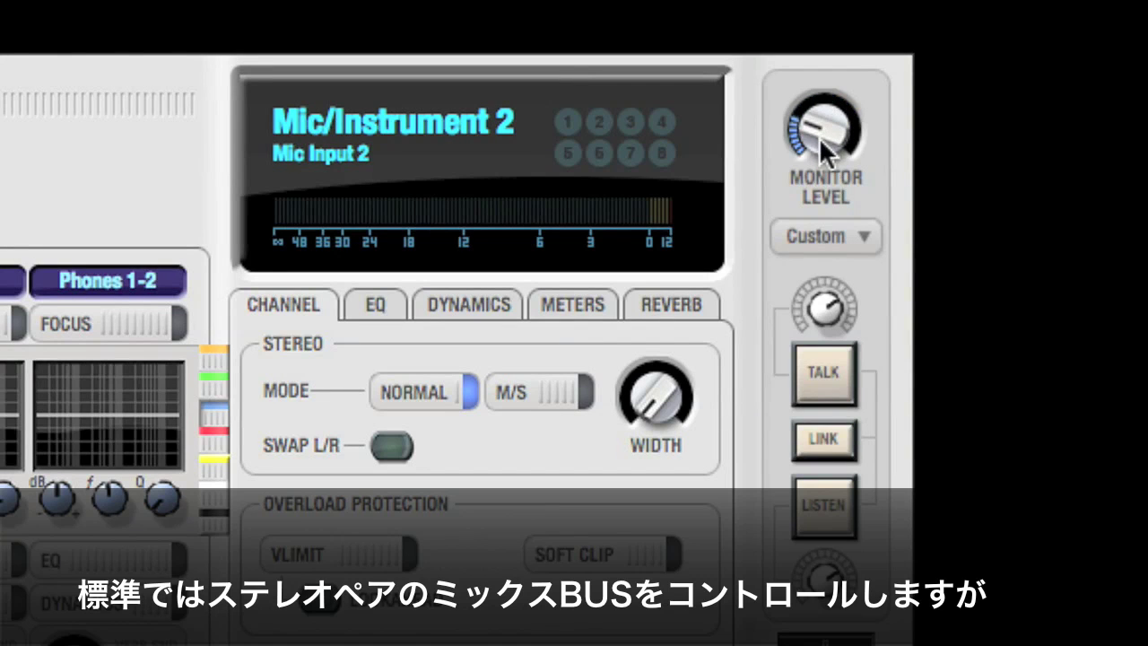
left_click(867, 238)
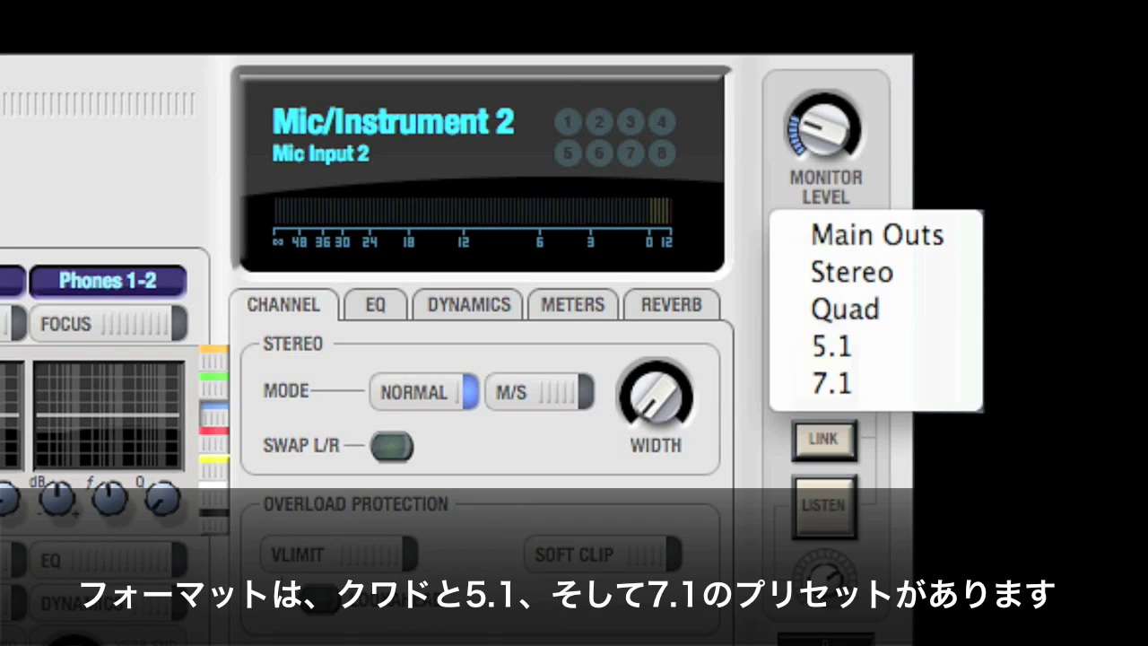
key("Escape")
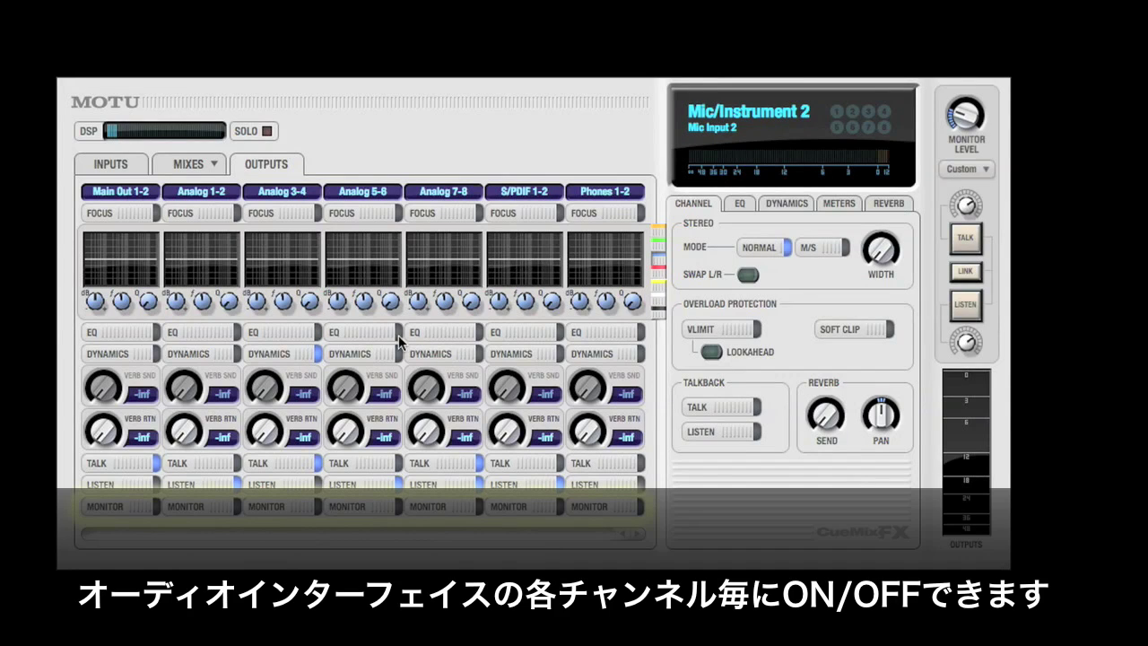
left_click(121, 505)
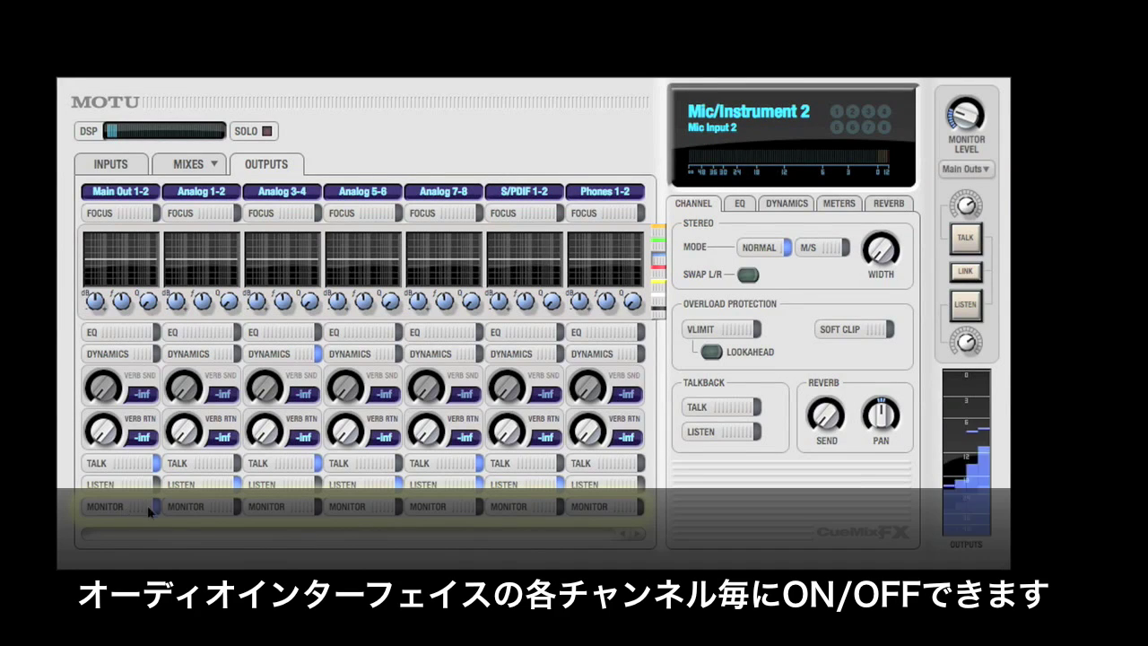
left_click(293, 503)
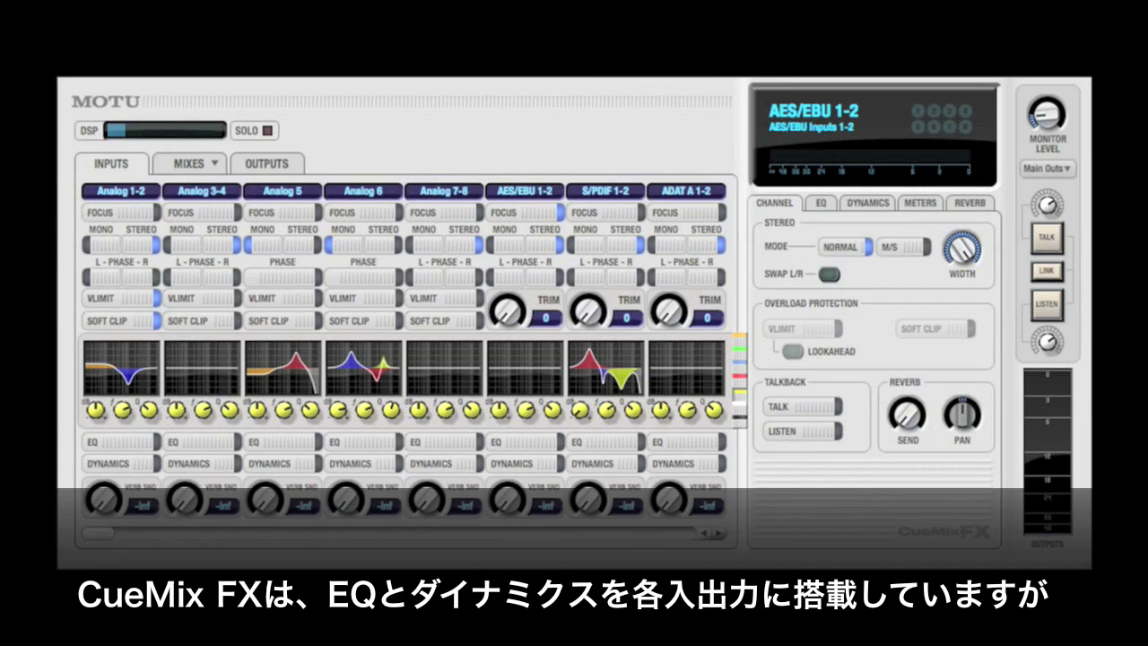
- Enable EQ on Analog 1-2, 3-4, 7-8 and AES/EBU 1-2, dynamics on Analog 5 and 6, then show reverb settings
left_click(139, 444)
left_click(207, 442)
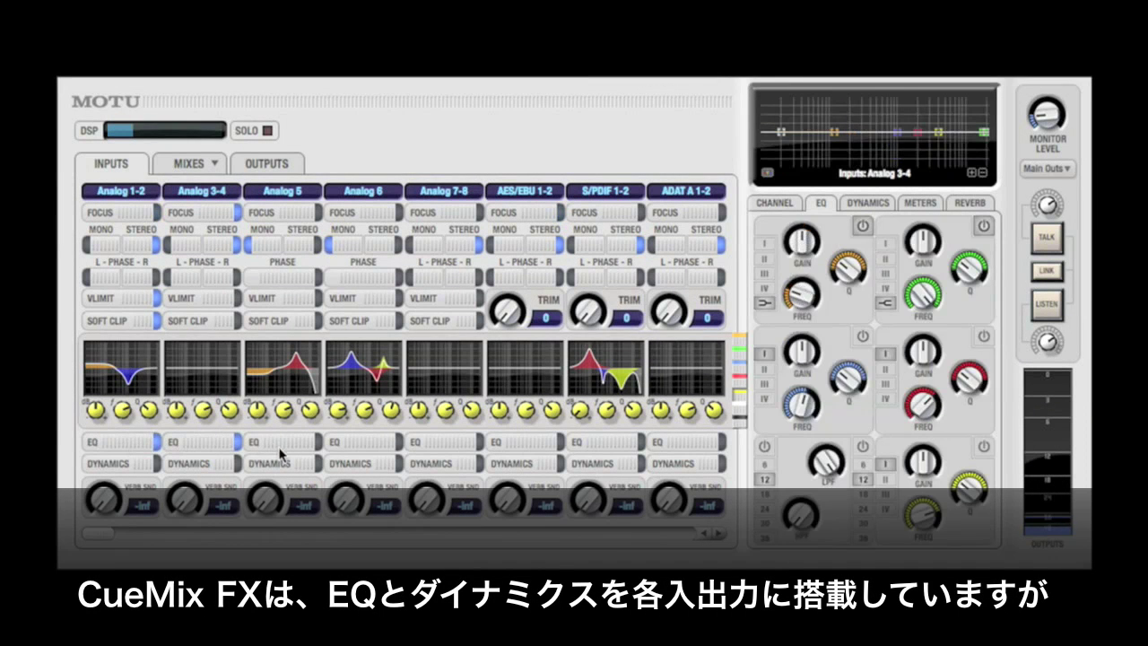
left_click(279, 463)
left_click(387, 463)
left_click(436, 443)
left_click(516, 443)
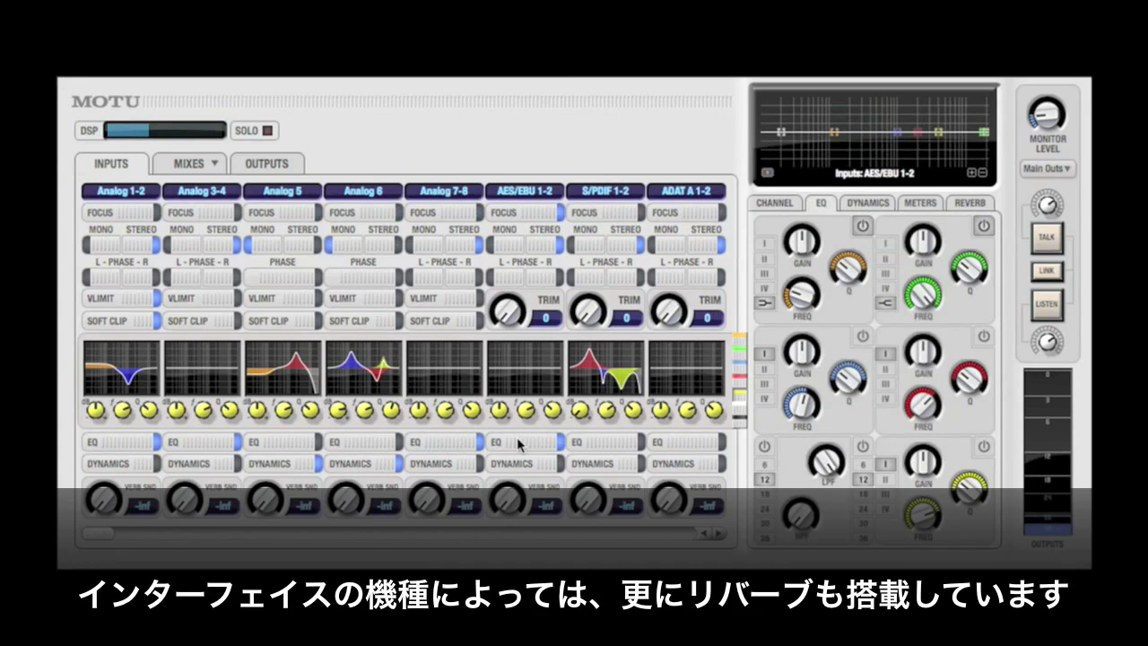
left_click(977, 201)
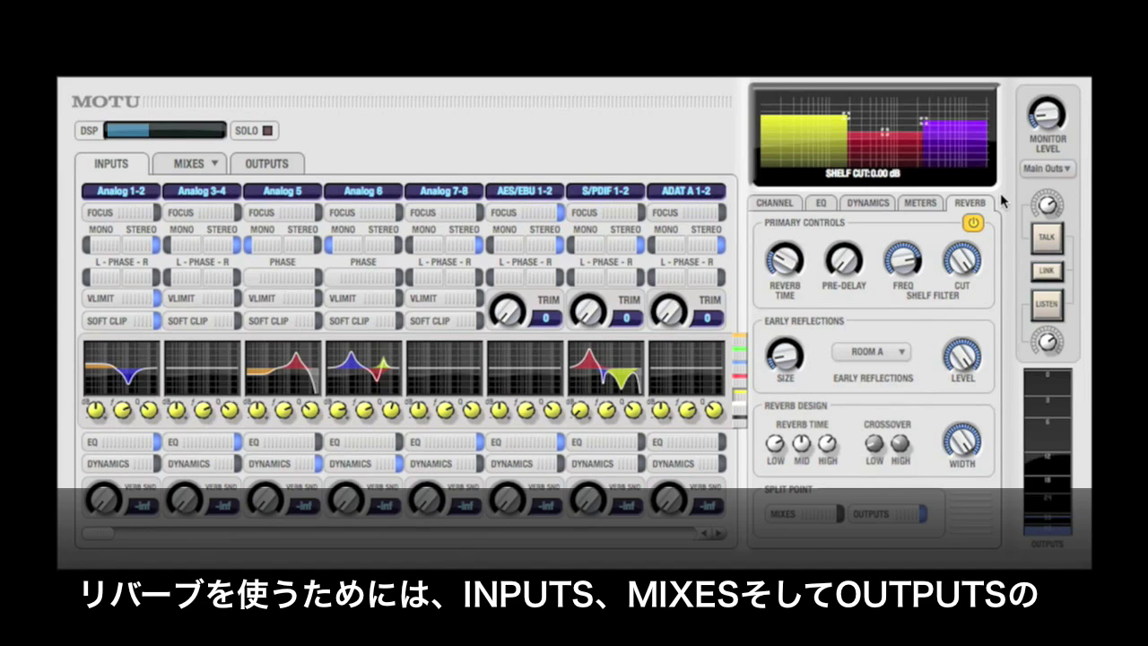
- Raise reverb sends on Analog 1-2, Analog 3-4 (-4.9) and Analog 5 (-9.1)
left_click(188, 163)
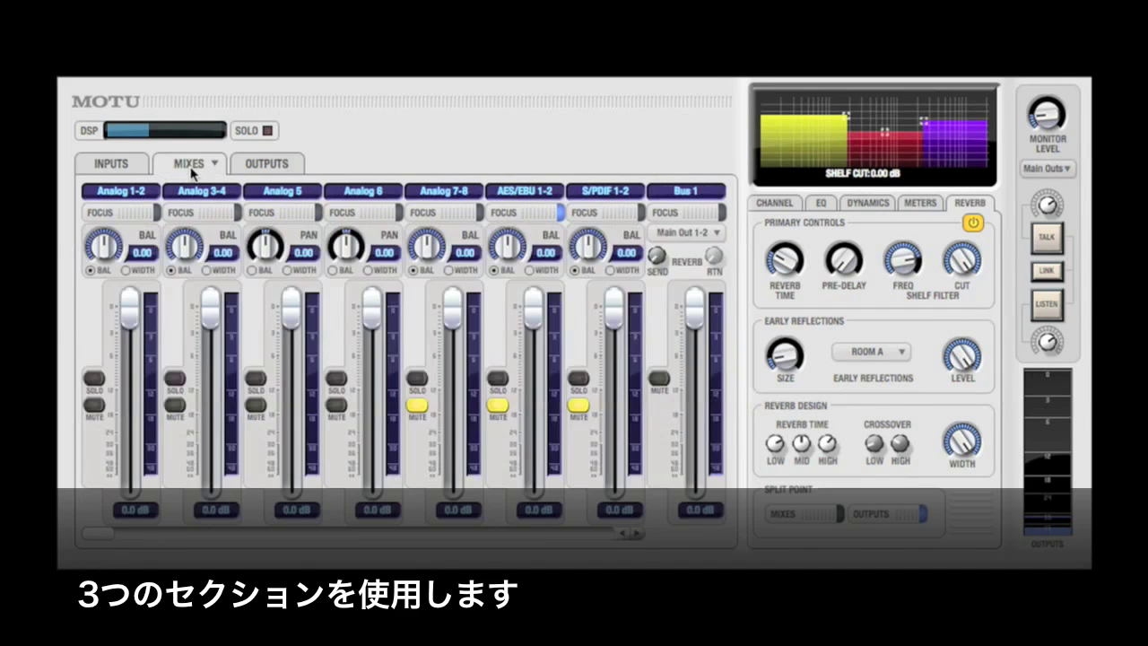
left_click(254, 165)
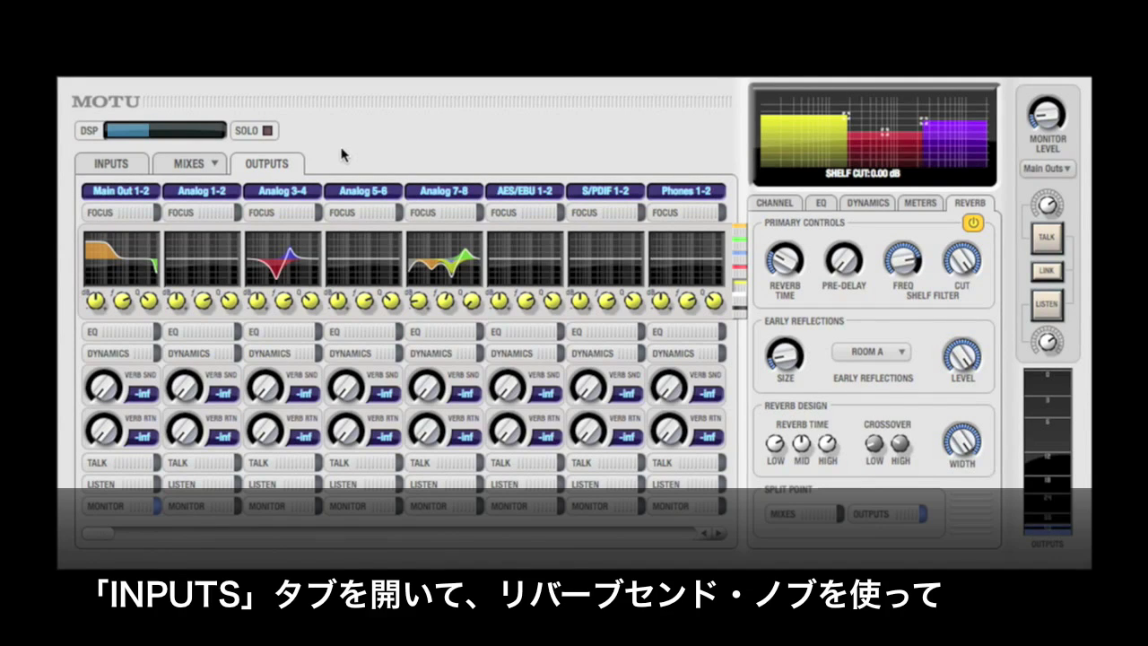
left_click(128, 165)
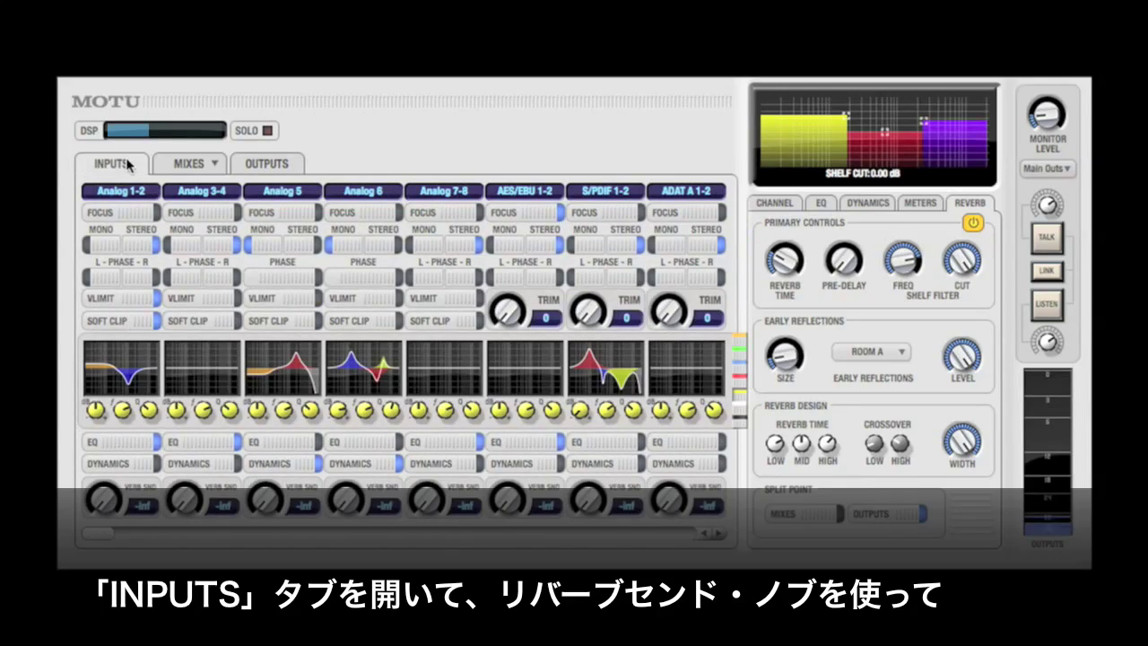
left_click_drag(106, 499, 106, 484)
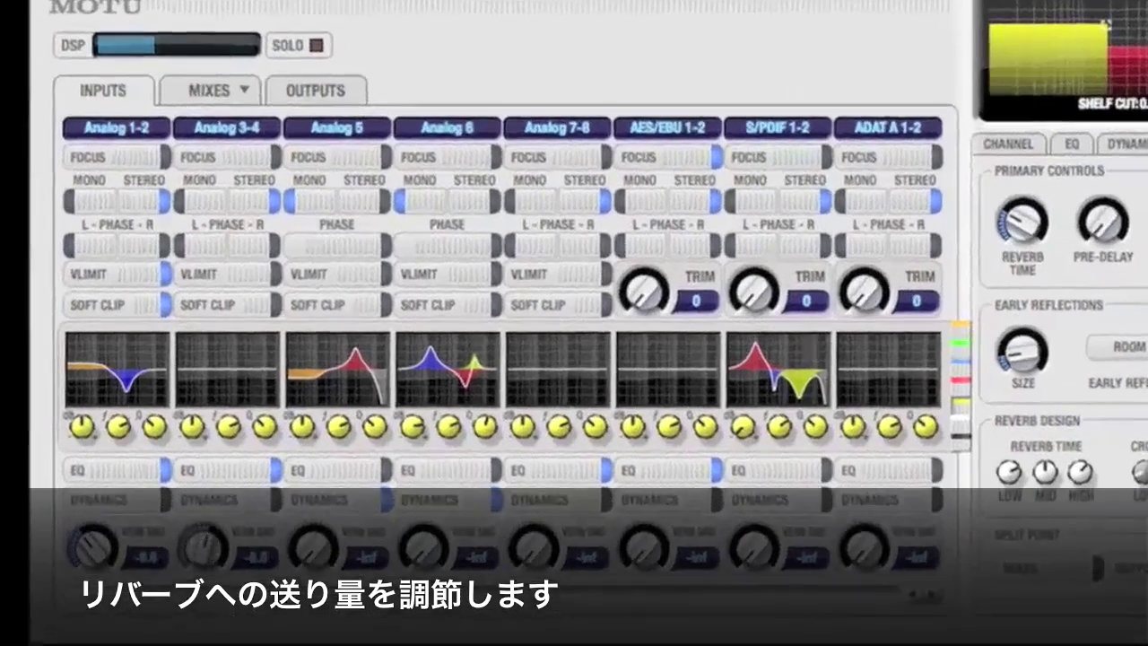
left_click_drag(187, 503, 259, 509)
left_click_drag(308, 558, 317, 563)
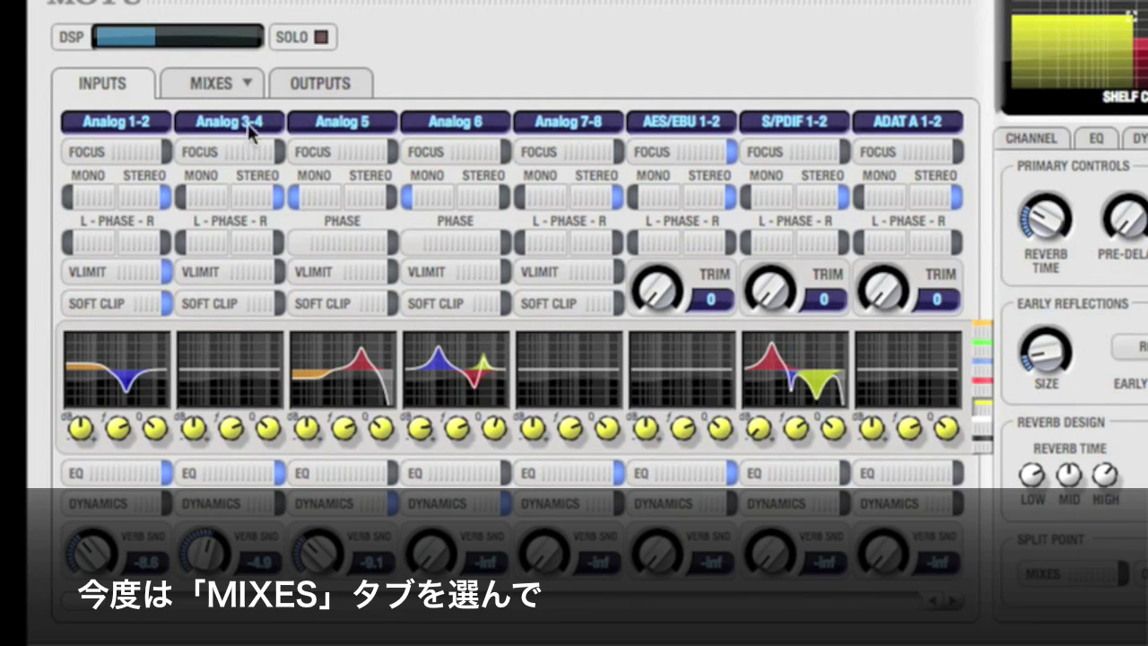
- Select the Bus 1 mix and toggle the reverb split point to mixes and back to outputs
left_click(249, 81)
left_click(404, 81)
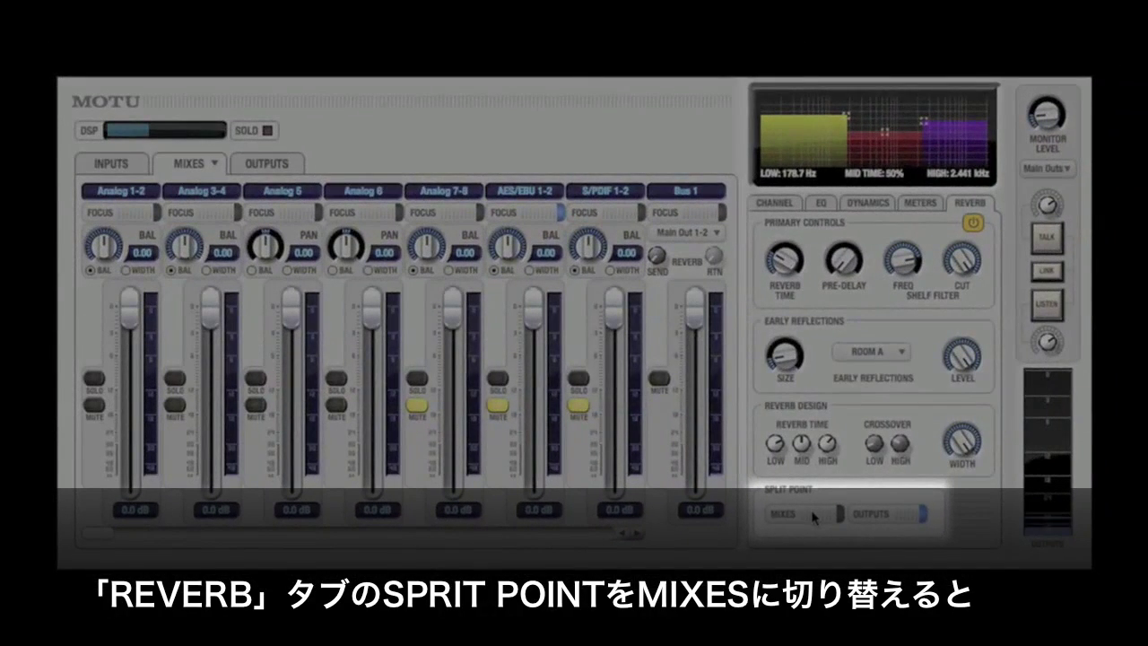
left_click(814, 516)
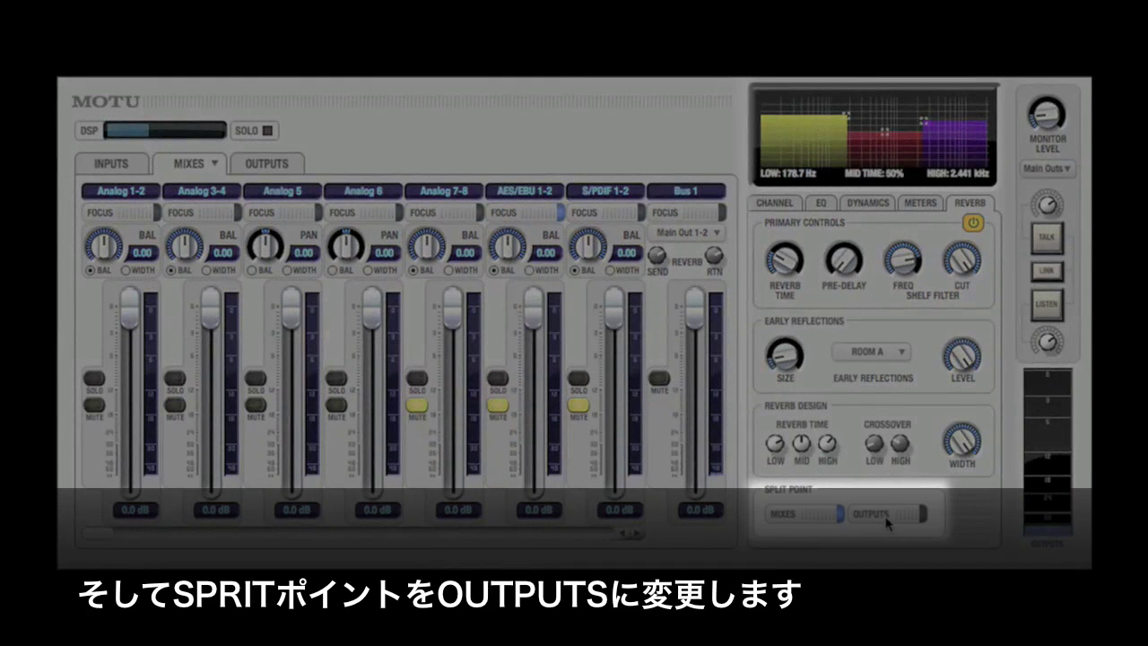
left_click(883, 516)
- Bring up reverb return on the Analog 1-2 and Analog 5-6 outputs
left_click(295, 165)
left_click_drag(184, 431, 184, 408)
left_click_drag(345, 440, 344, 421)
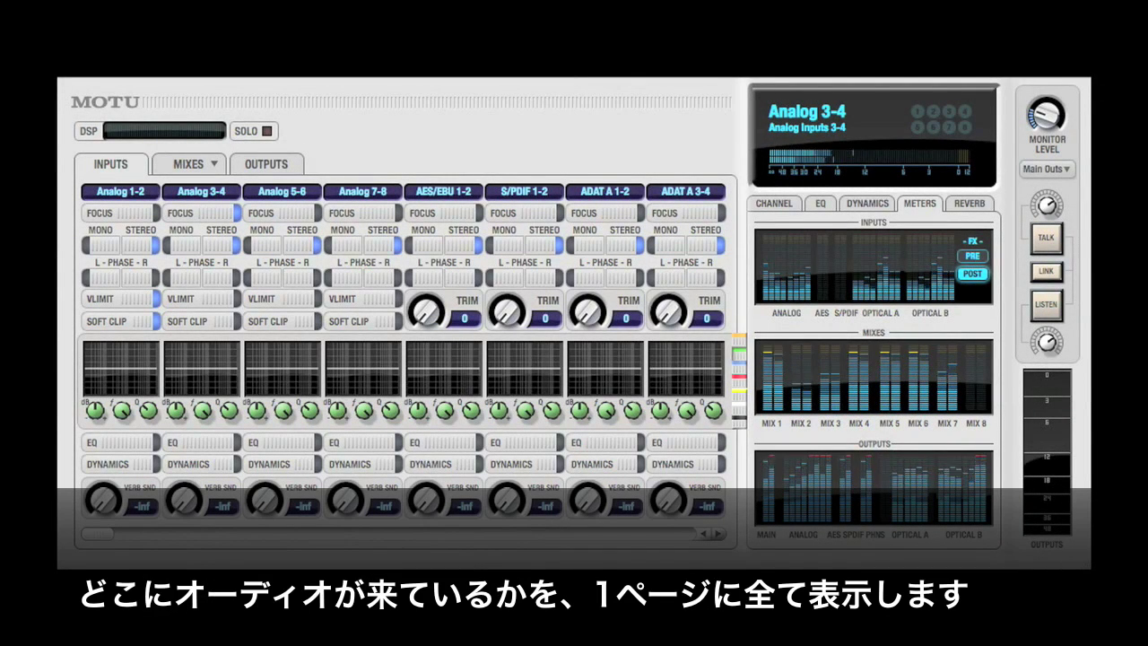
- Switch the input meters' FX setting to PRE, then POST, then back to PRE
left_click(973, 274)
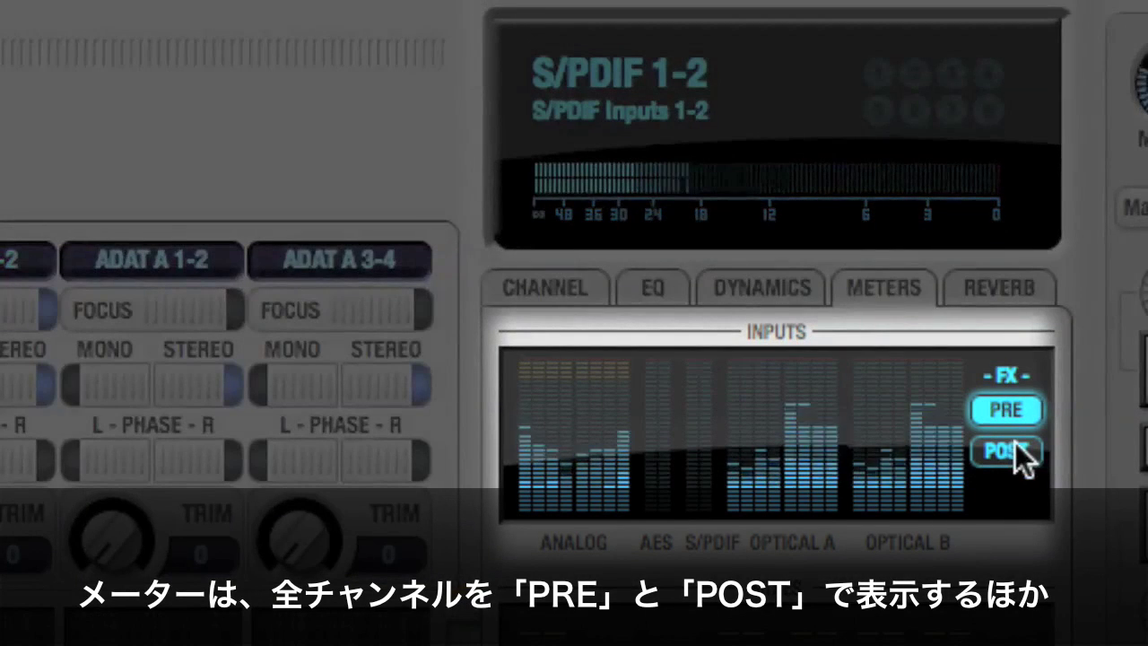
left_click(1017, 451)
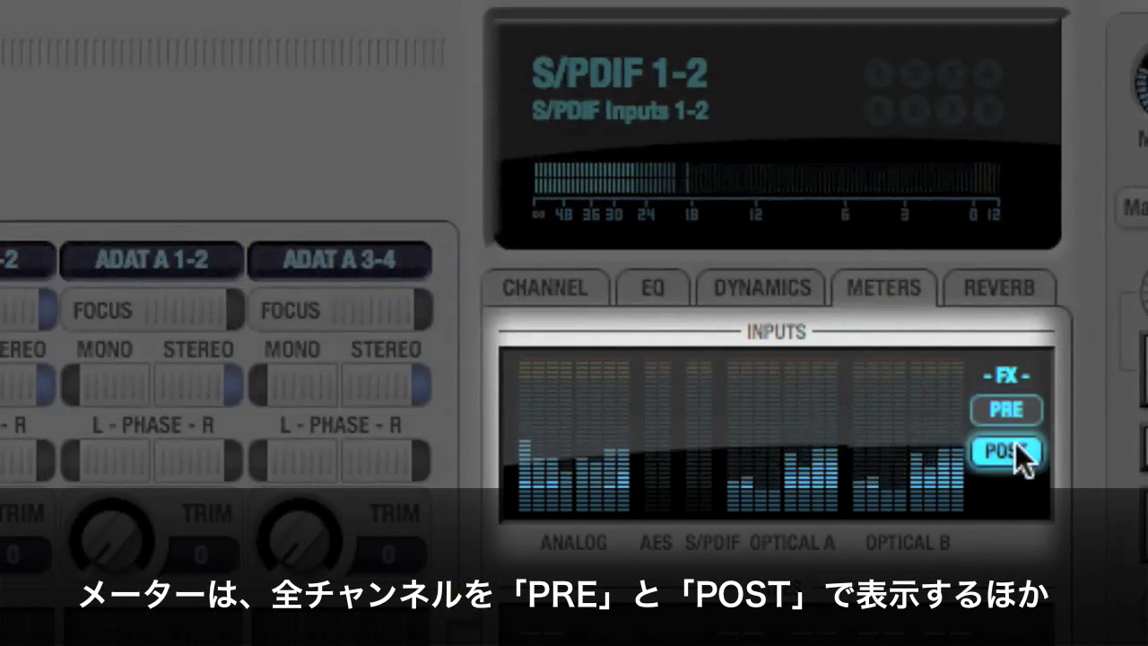
left_click(1013, 408)
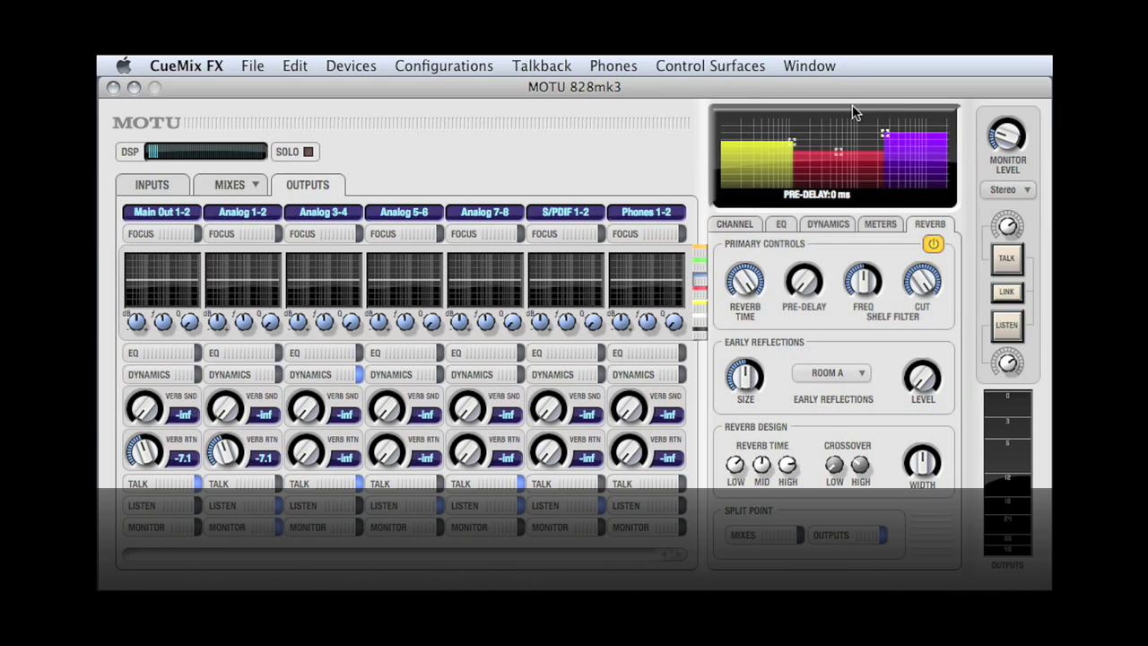
- Create a configuration named 'My new config' and check it in the Configurations menu
left_click(491, 65)
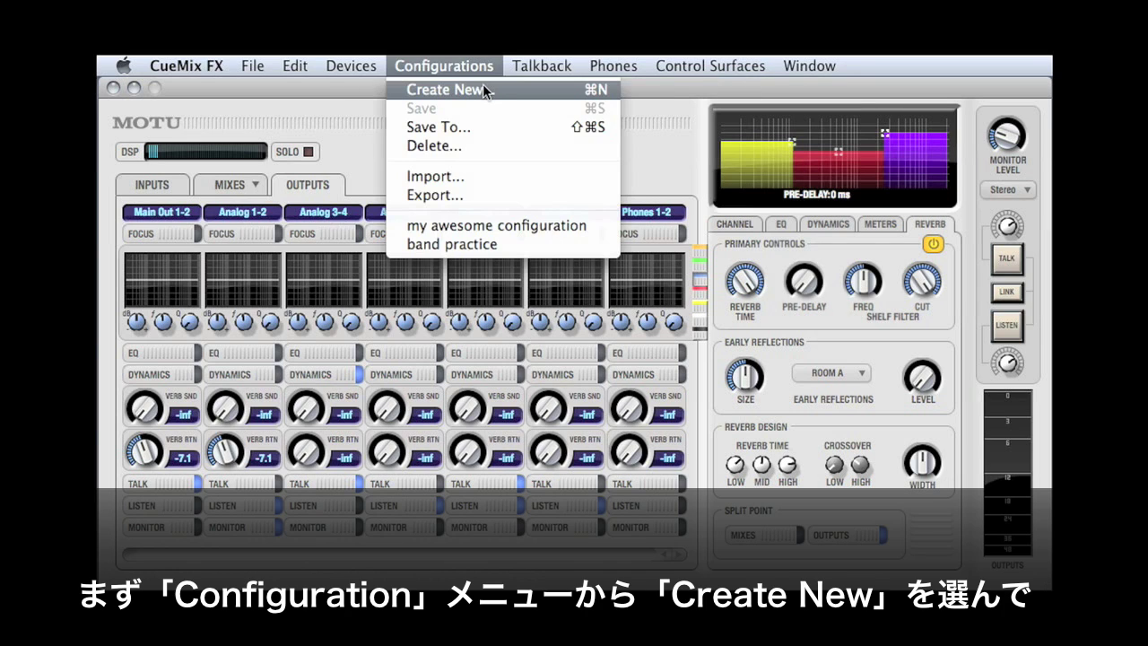
left_click(485, 91)
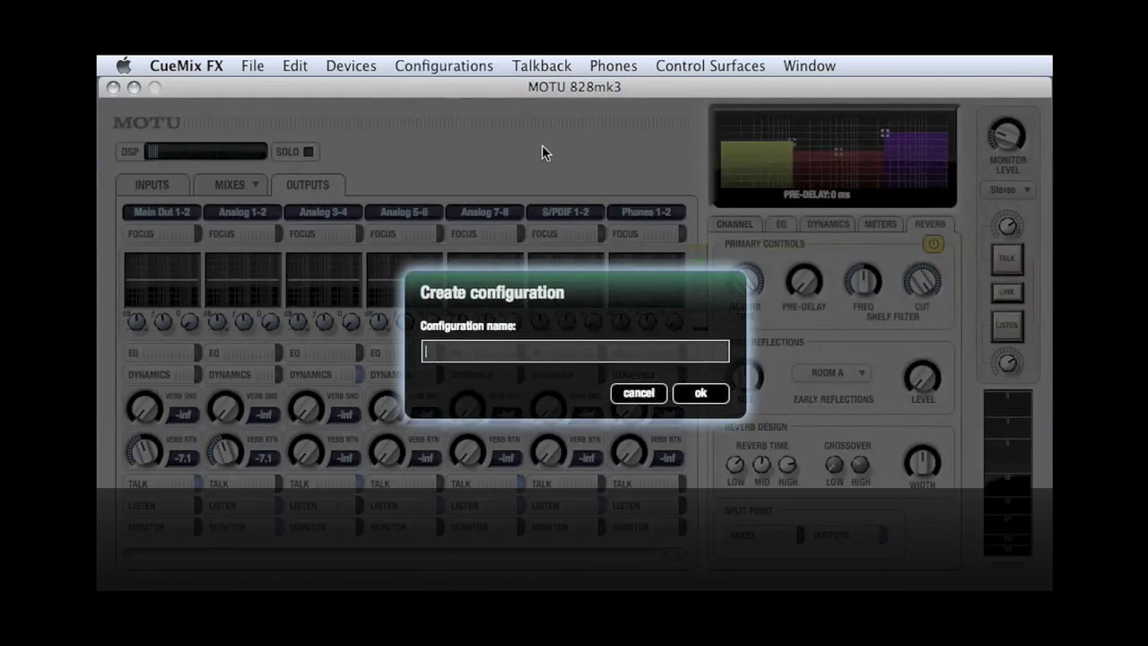
type("My new config")
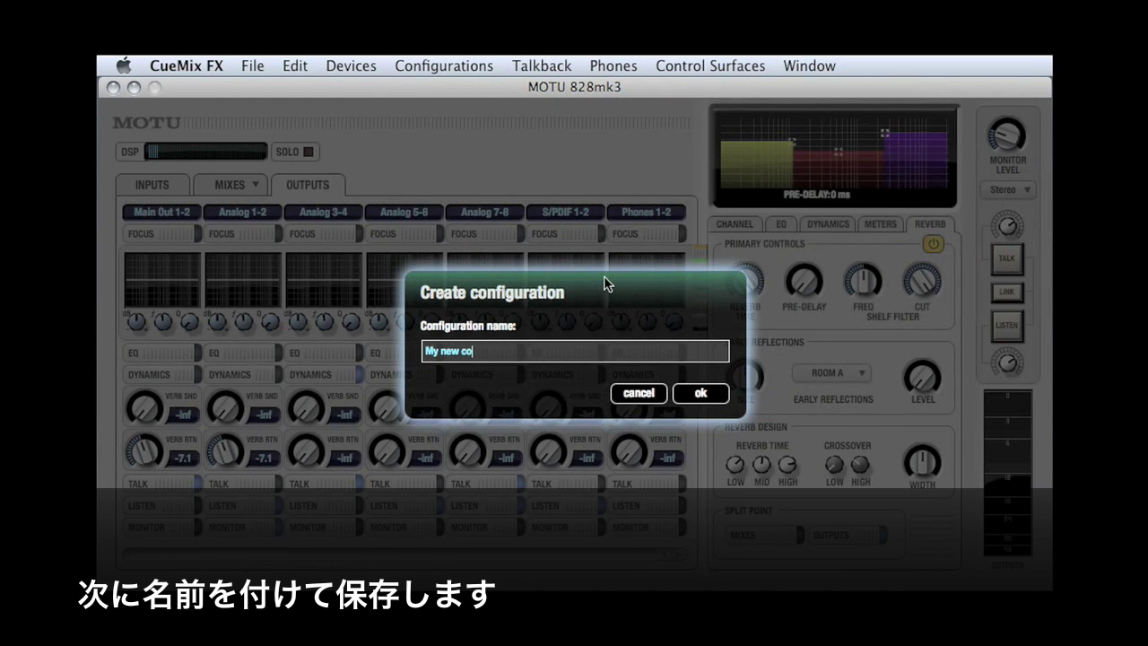
key("Return")
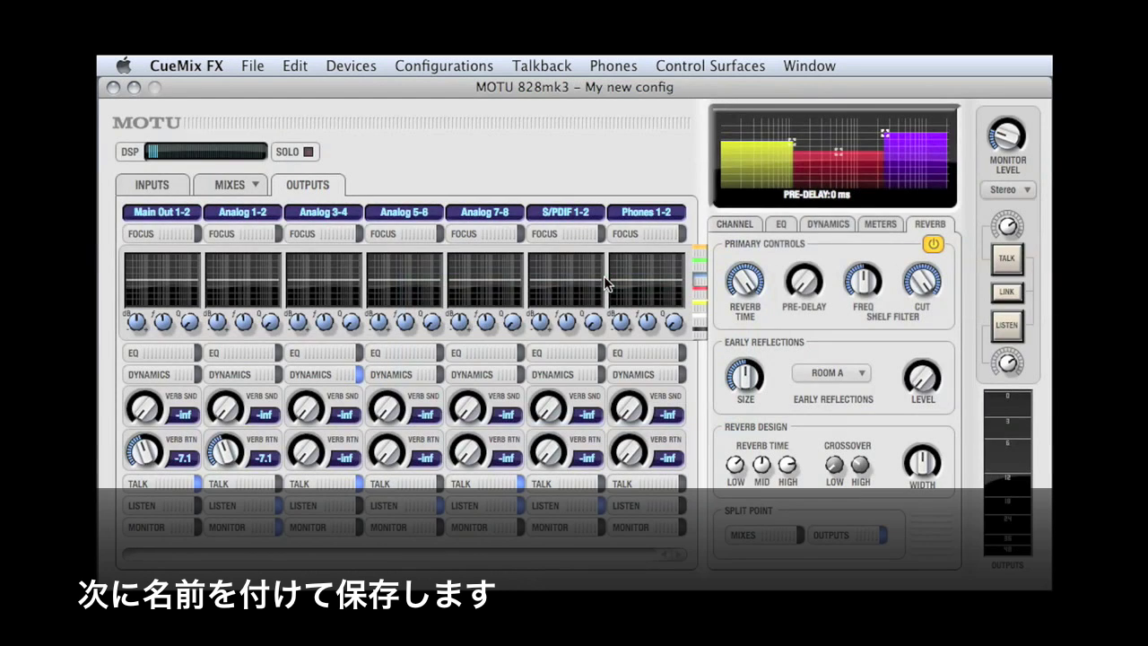
left_click(468, 65)
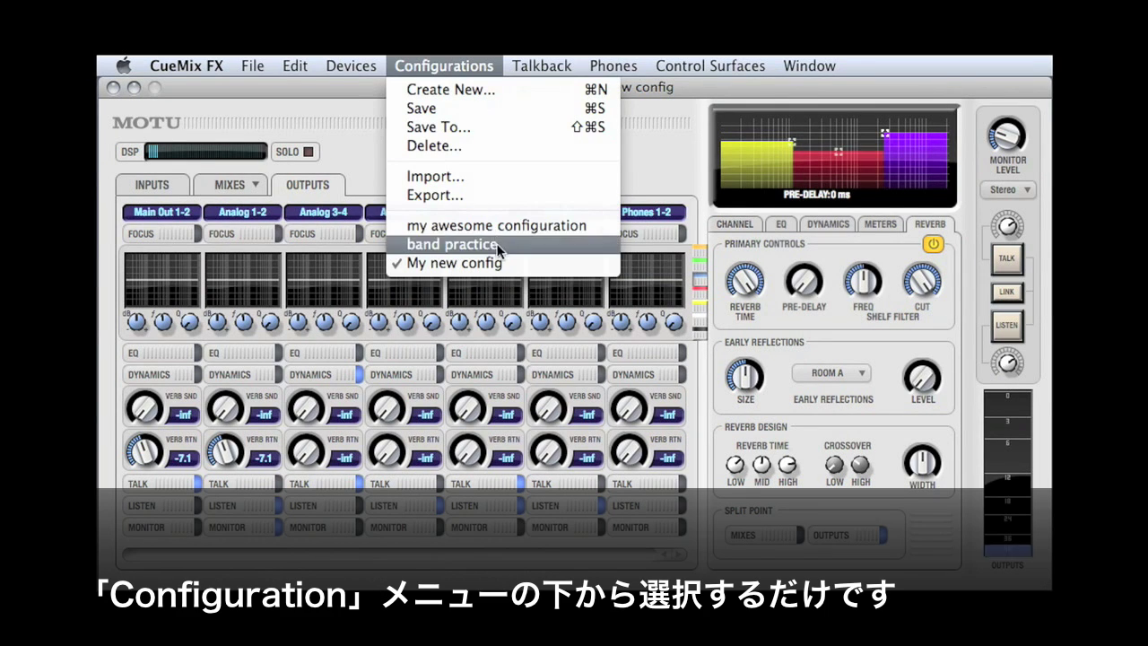